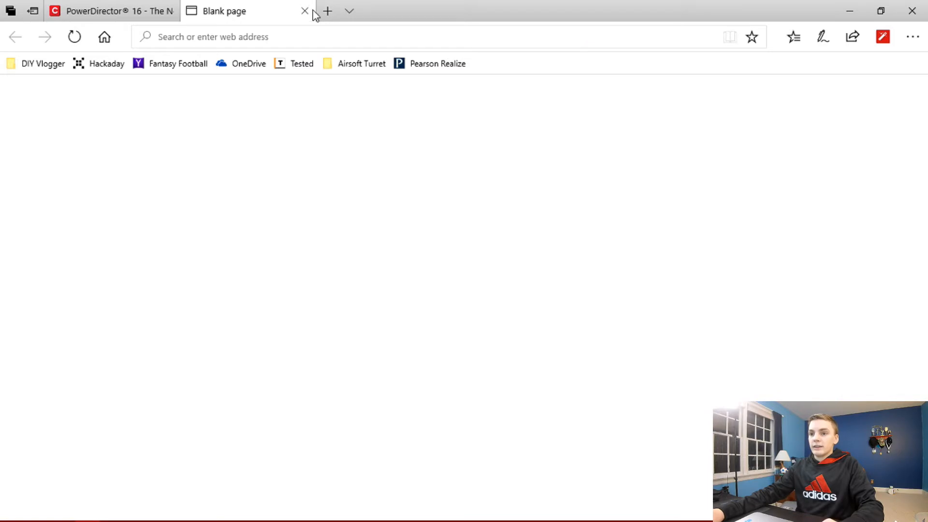
Step: Start a new project in the Full Feature Editor
left_click(302, 12)
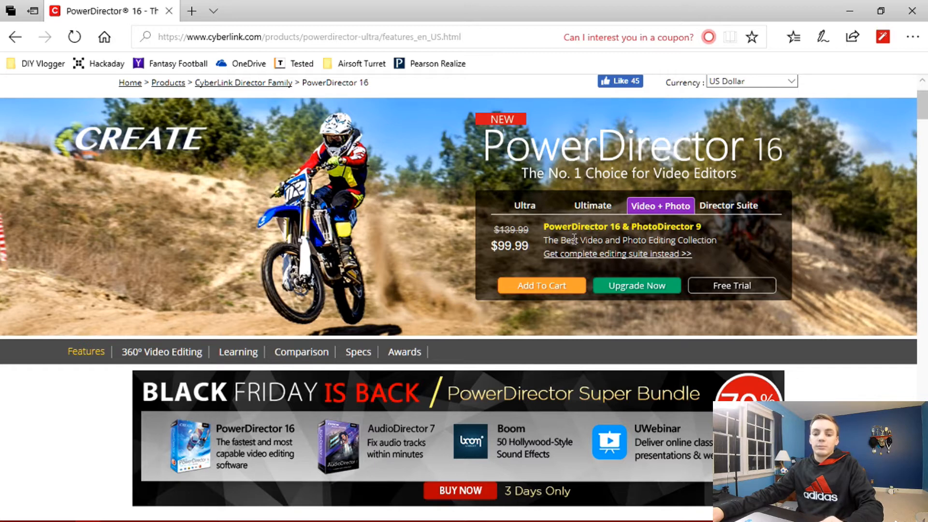
left_click(851, 7)
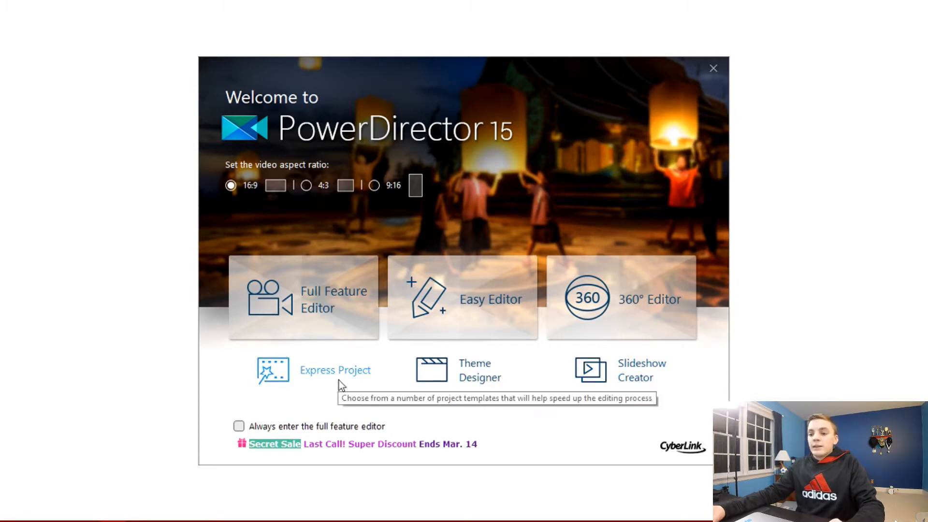
left_click(347, 310)
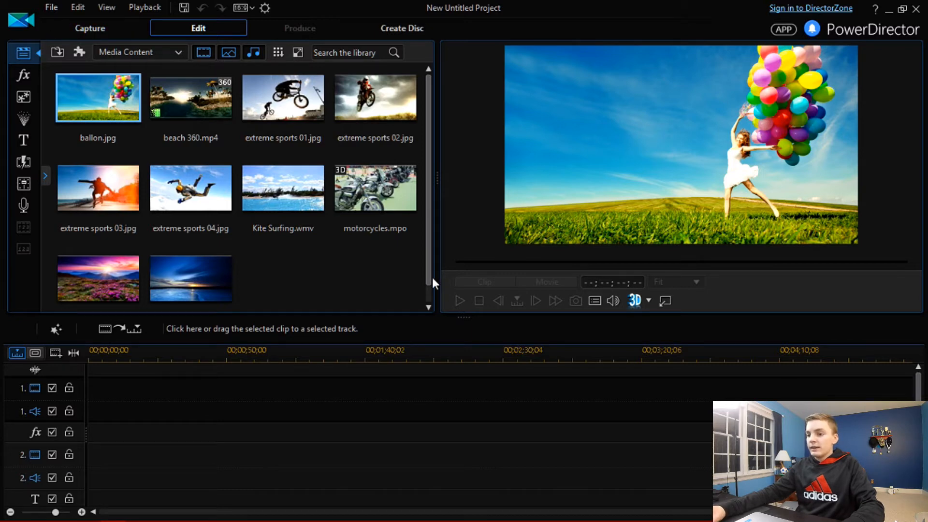
left_click(422, 360)
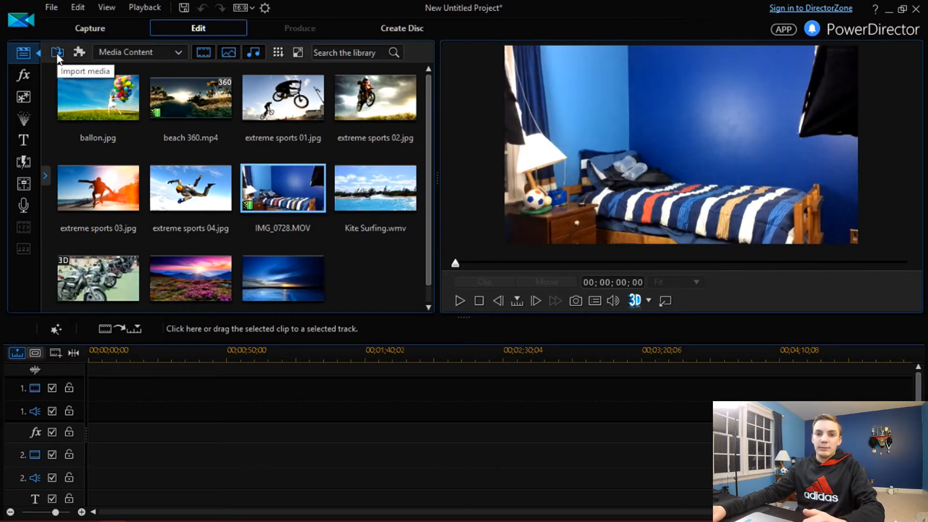
Step: Import the image 'How I make my youtube videos.jpg' from the DIY Vlogger Thumbnail folder into the media library
left_click(57, 54)
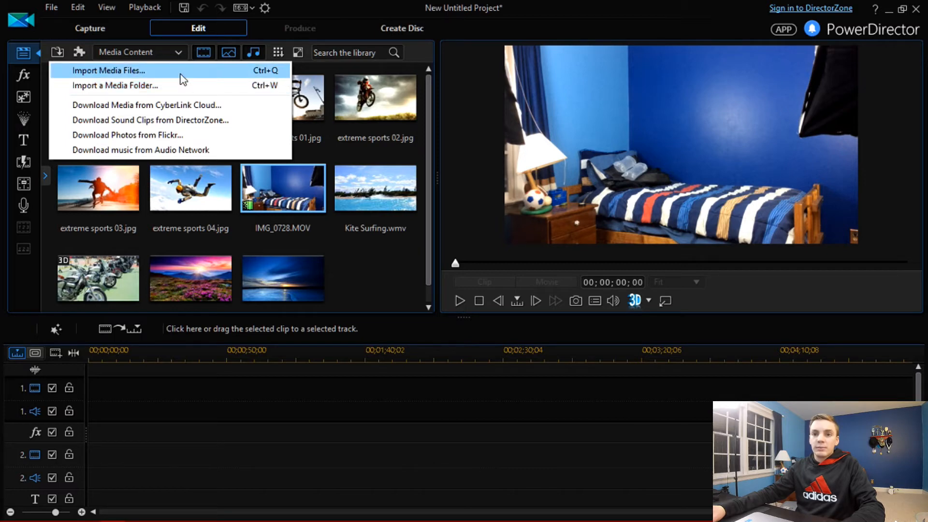
left_click(165, 75)
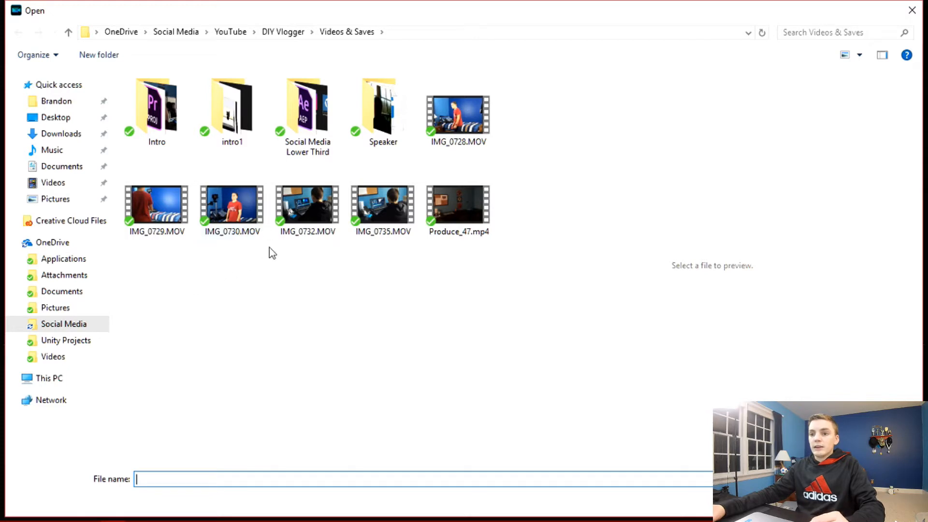
left_click(283, 34)
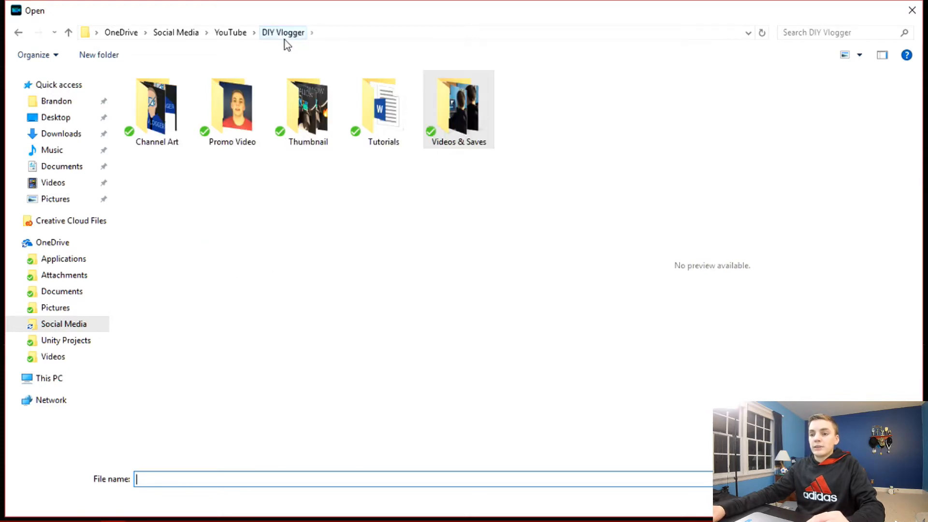
double_click(309, 121)
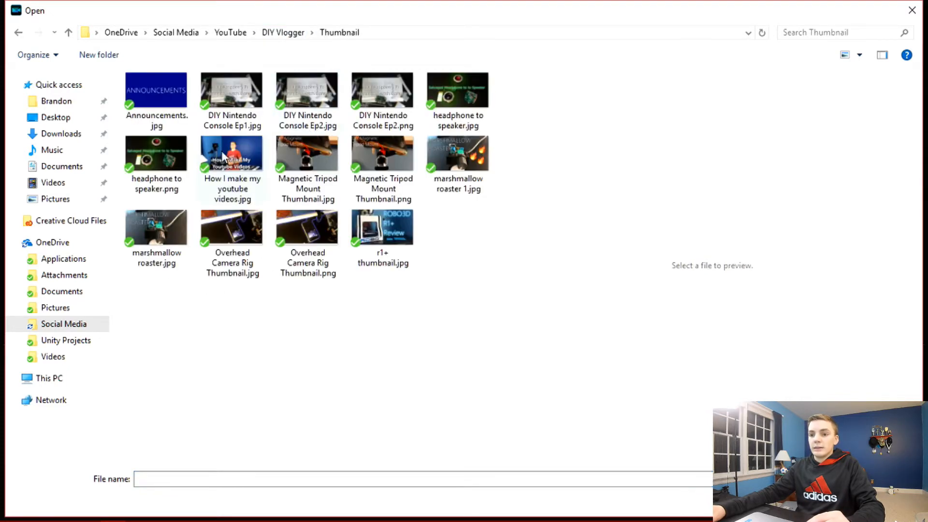
double_click(221, 153)
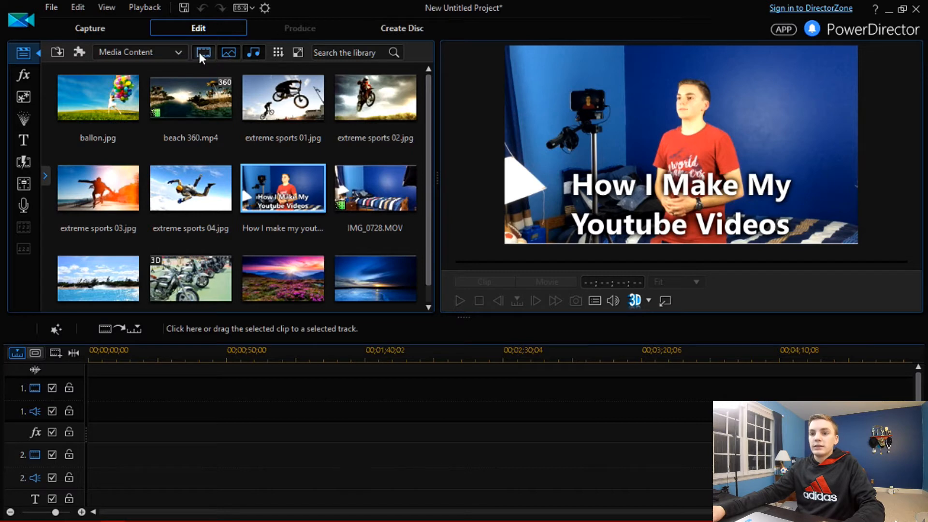
Step: Toggle the library's video, image and audio filters to see which media each shows
left_click(228, 53)
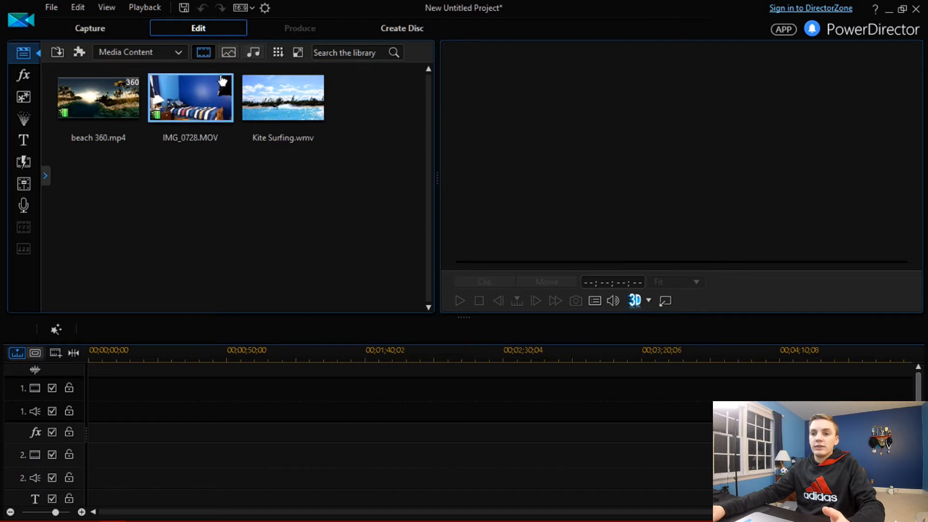
left_click(203, 52)
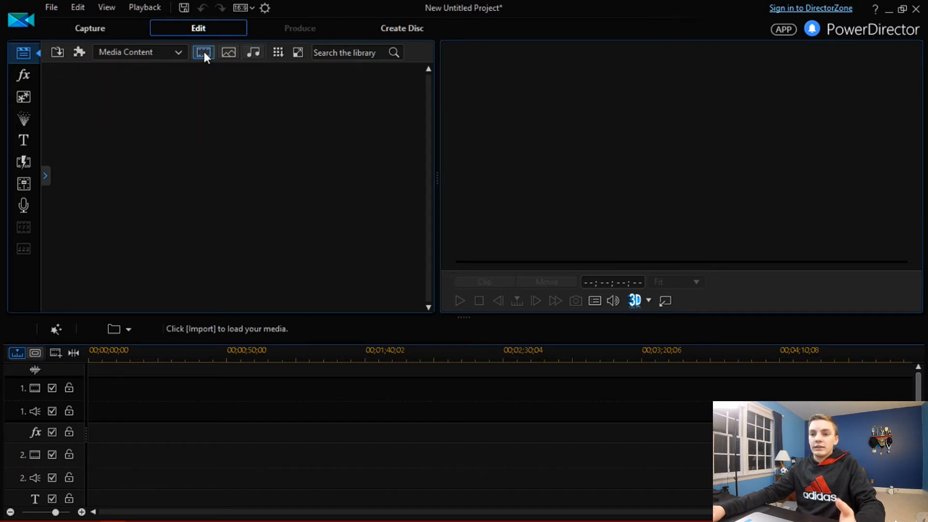
left_click(229, 53)
left_click(253, 53)
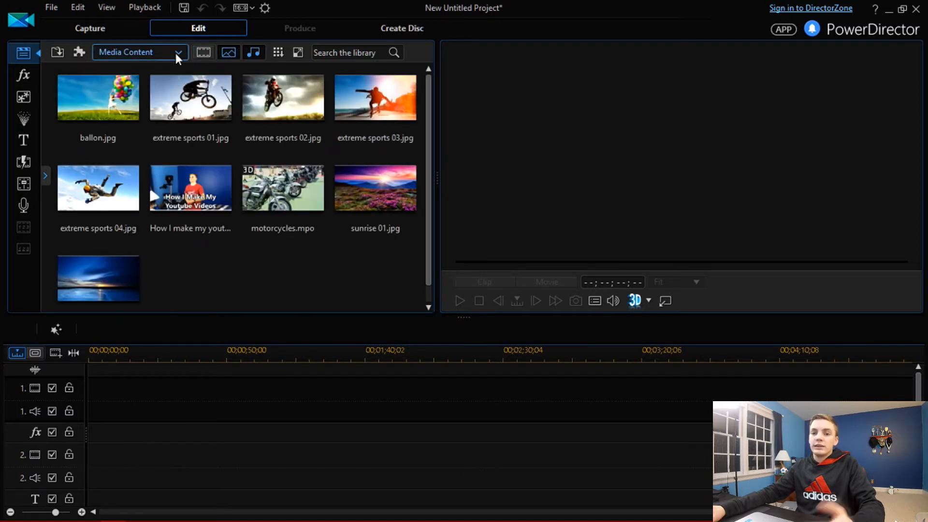
left_click(207, 52)
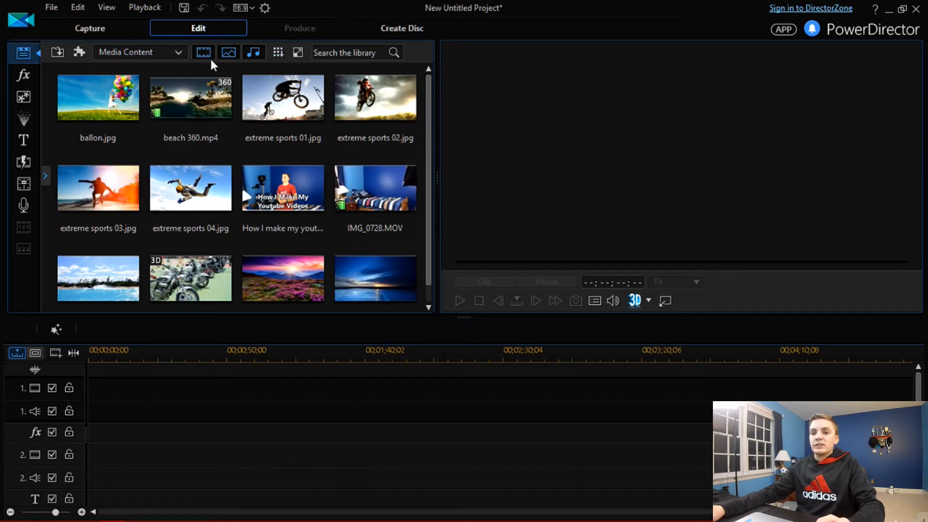
Step: Search the media library for 'how I make', then clear the search
left_click(347, 53)
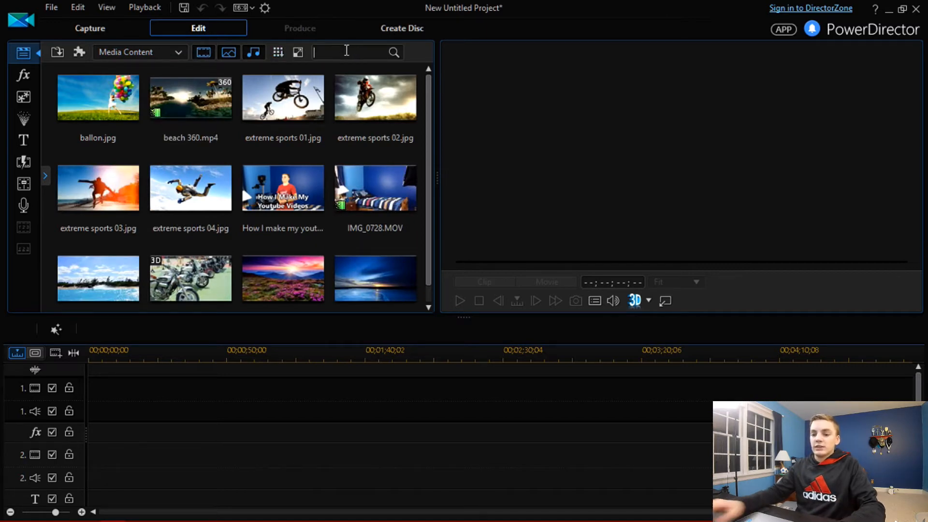
type("how I make")
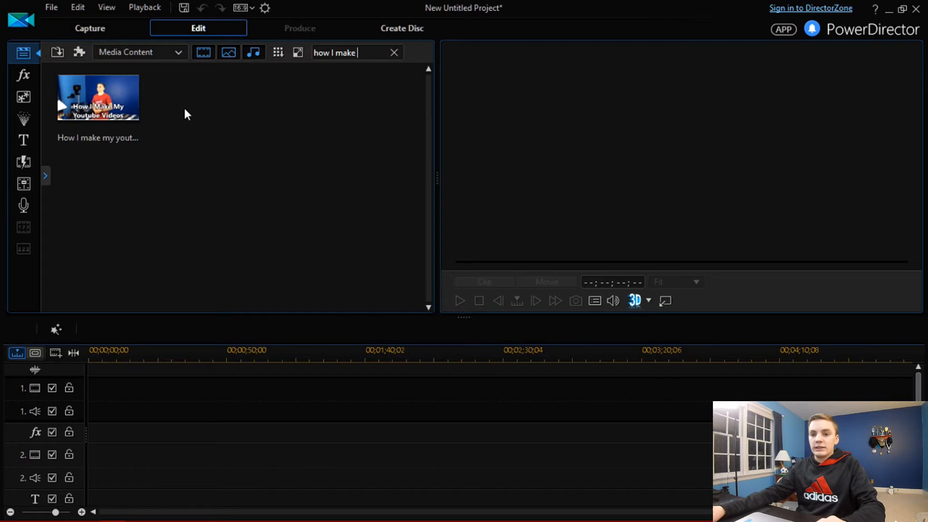
key("BackSpace")
key("BackSpace")
key("BackSpace")
key("BackSpace")
key("BackSpace")
key("BackSpace")
key("BackSpace")
key("BackSpace")
key("BackSpace")
key("BackSpace")
key("BackSpace")
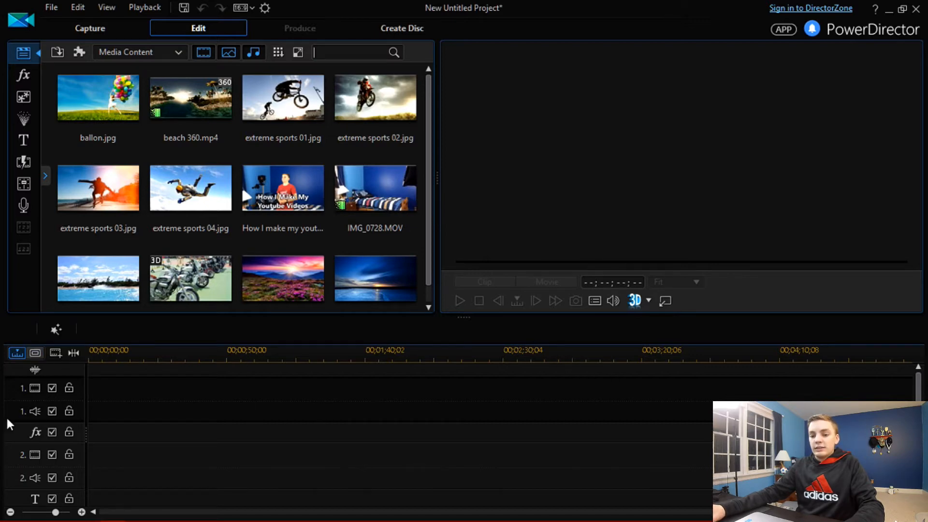
Step: Place the IMG_0728.MOV clip at the start of the first video track
mouse_move(918, 390)
left_mouse_down()
mouse_move(918, 425)
mouse_move(918, 389)
left_mouse_up()
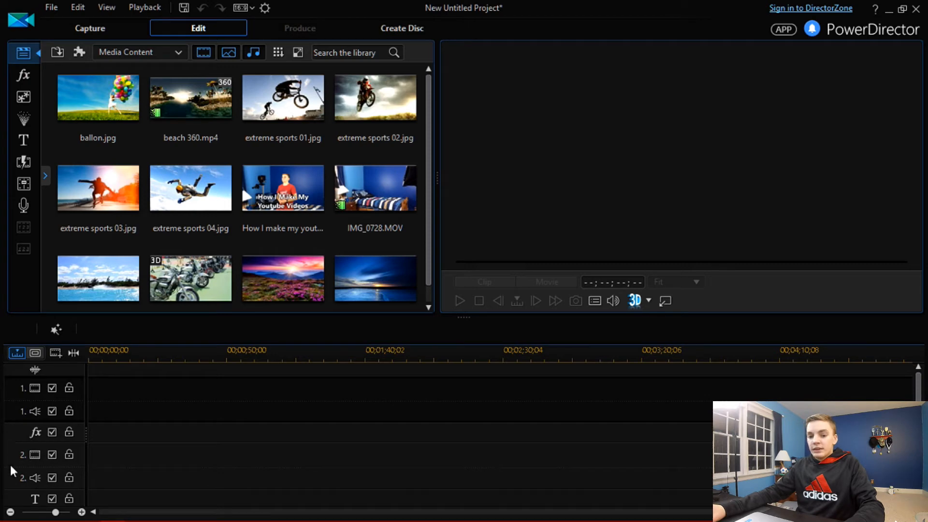
left_click(10, 511)
left_click(10, 511)
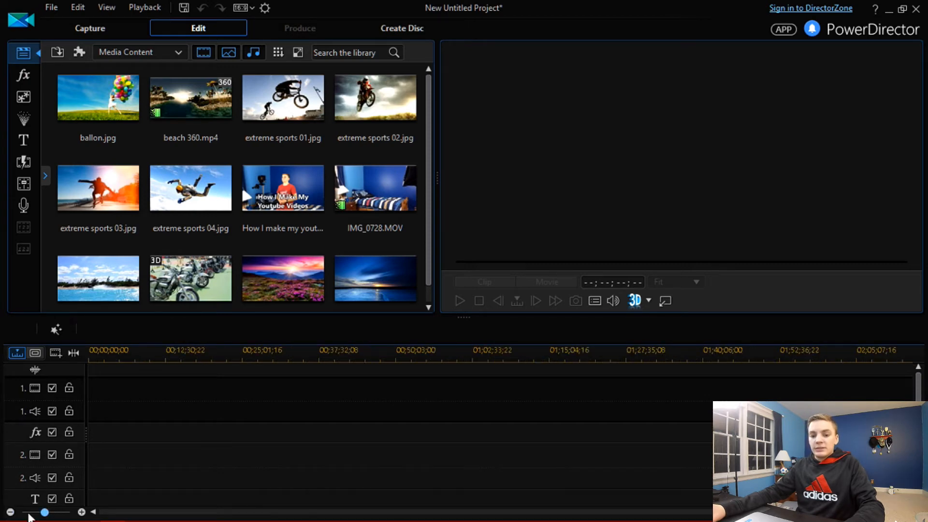
left_click(81, 511)
left_click(80, 511)
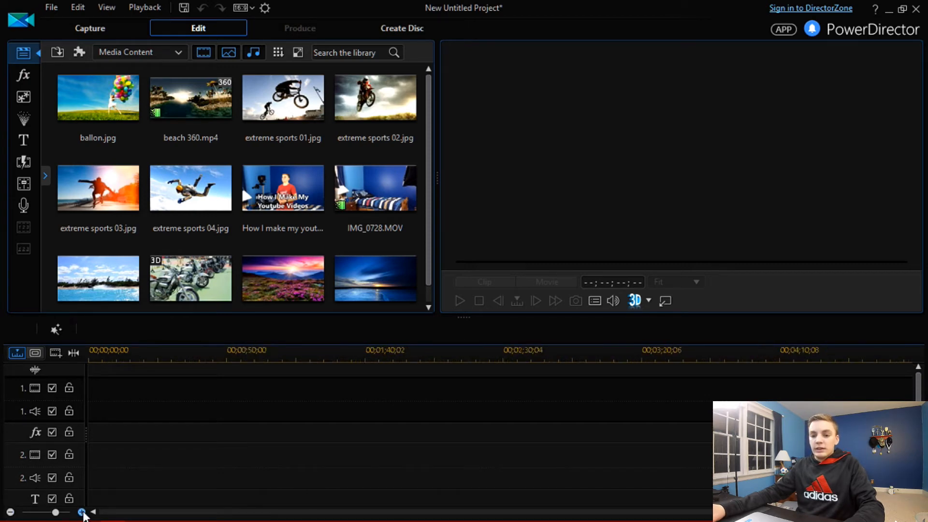
left_click(10, 511)
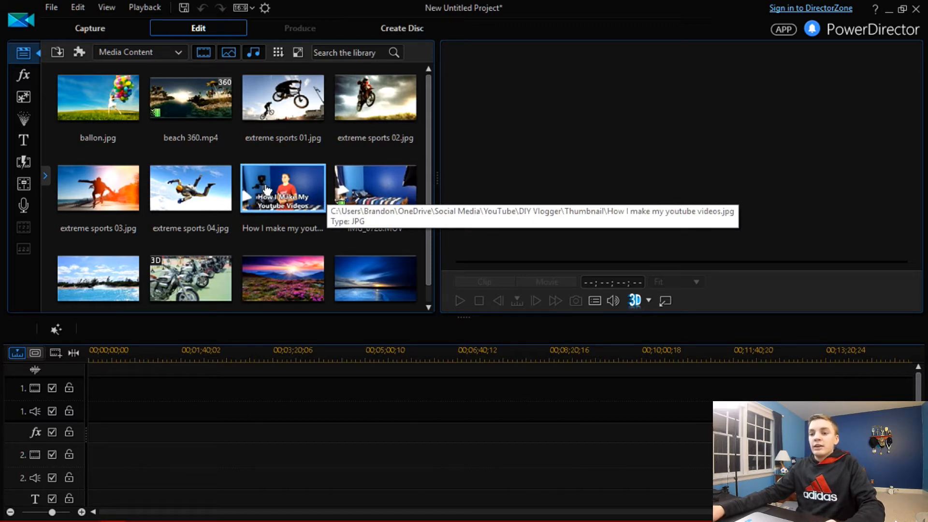
mouse_move(291, 192)
left_mouse_down()
mouse_move(282, 255)
mouse_move(216, 372)
mouse_move(100, 402)
mouse_move(166, 403)
mouse_move(103, 402)
mouse_move(223, 343)
mouse_move(259, 203)
mouse_move(100, 412)
mouse_move(175, 410)
mouse_move(100, 410)
mouse_move(243, 220)
mouse_move(276, 198)
left_mouse_up()
left_click_drag(346, 196, 62, 409)
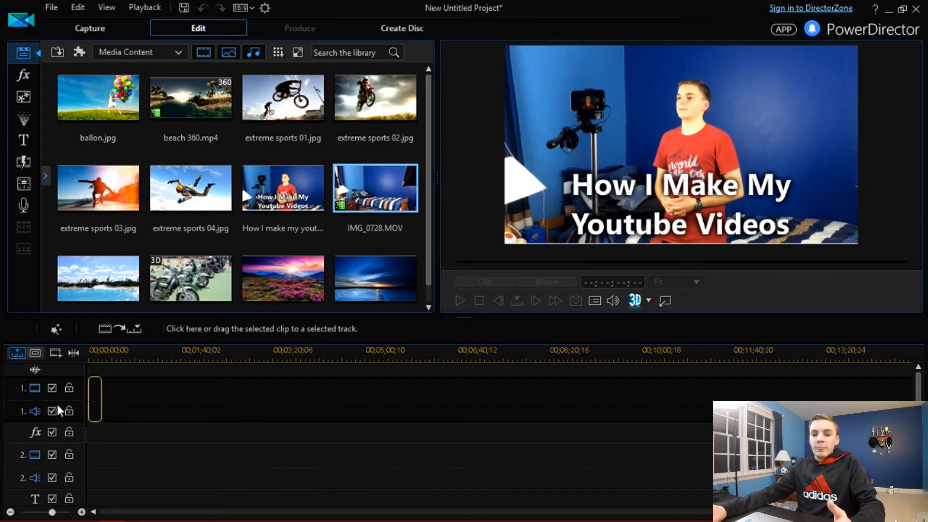
left_click_drag(57, 410, 92, 399)
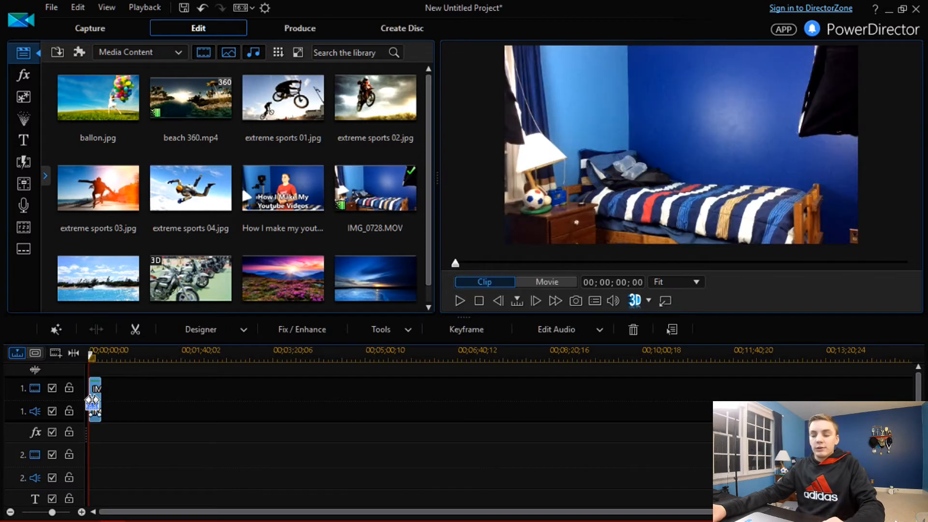
Step: Split the IMG_0728 clip at 00;00;06;05 on the timeline
left_click(81, 511)
left_click(81, 511)
left_click(81, 511)
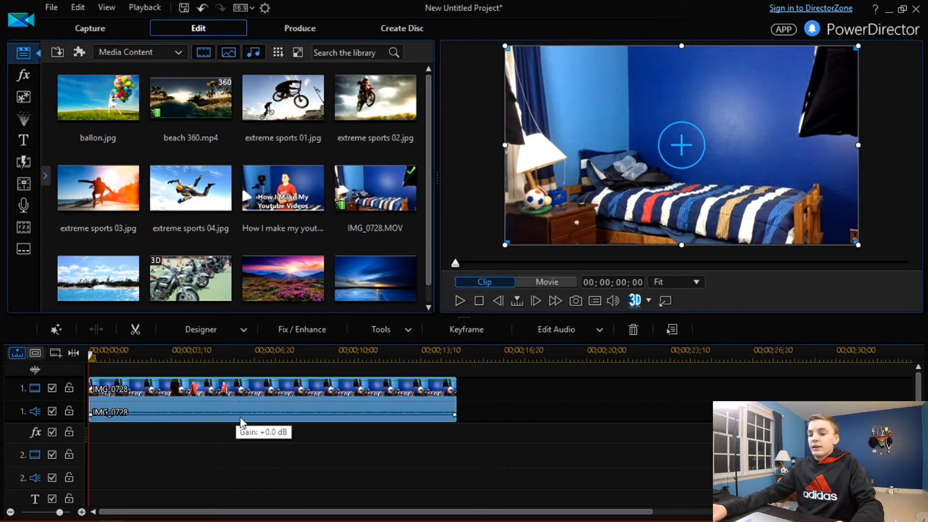
left_click(81, 512)
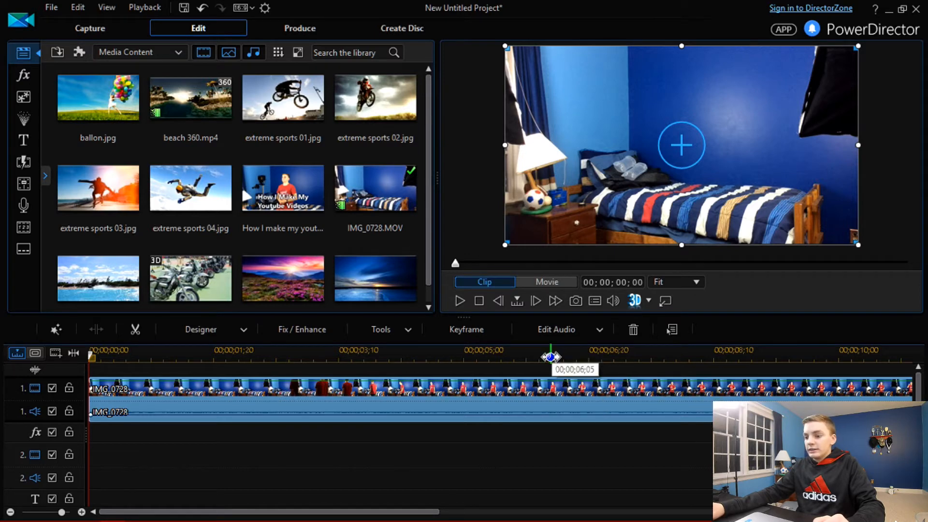
left_click(550, 357)
left_click(556, 386)
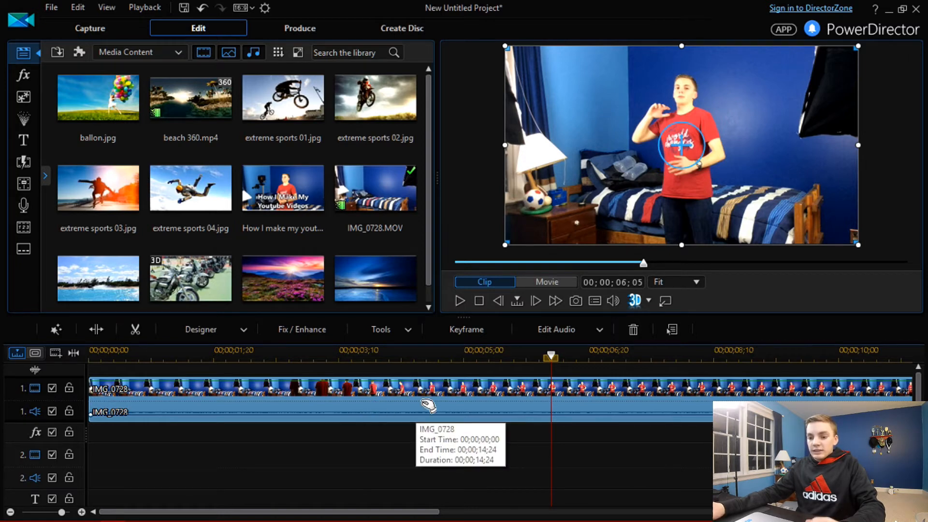
left_click(11, 512)
left_click(10, 512)
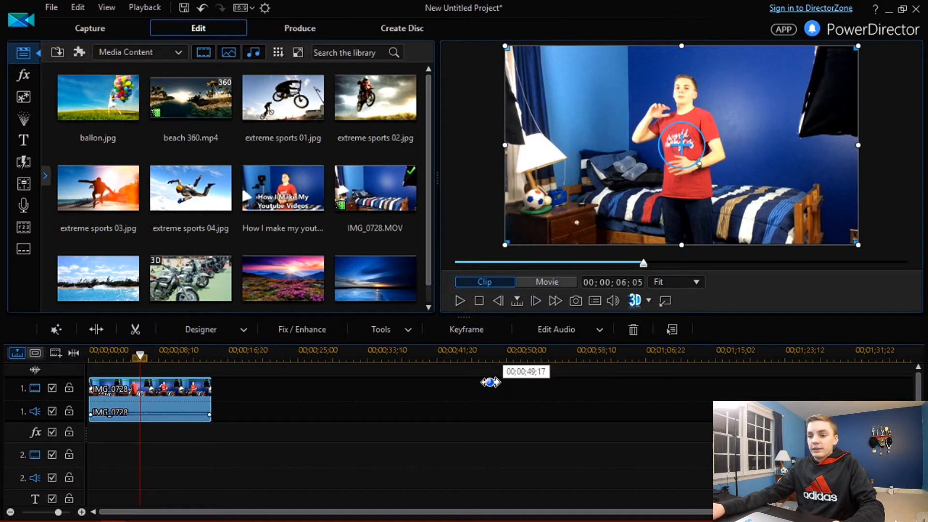
left_click(442, 411)
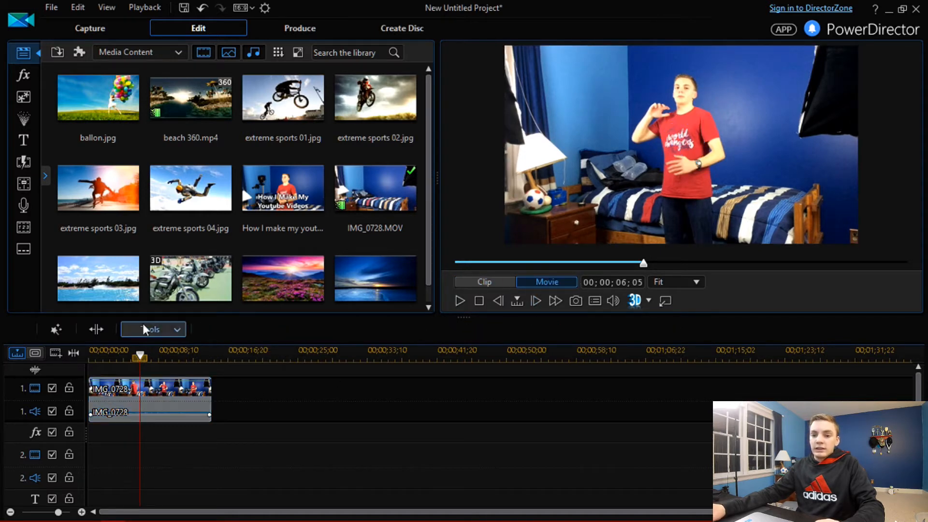
left_click(156, 395)
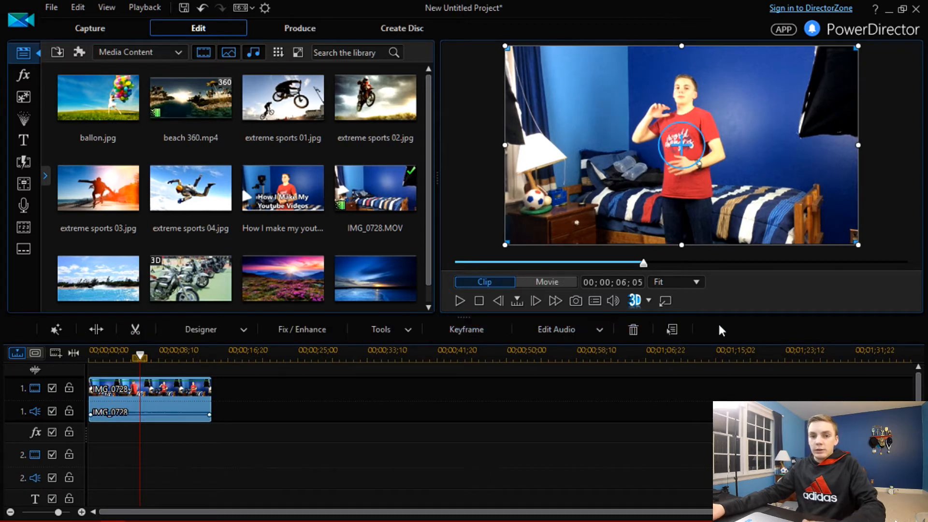
left_click(93, 332)
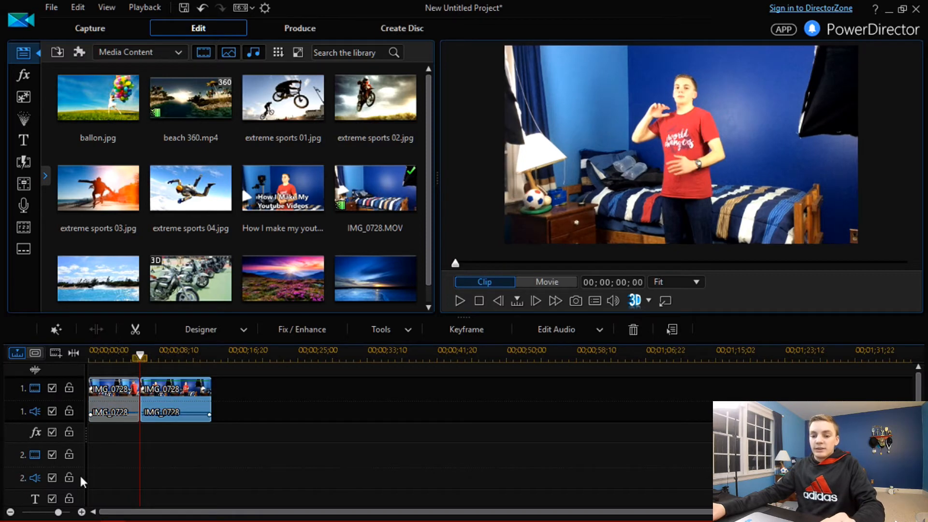
Step: Split the second clip segment again at about 00;00;09;07
left_click(81, 511)
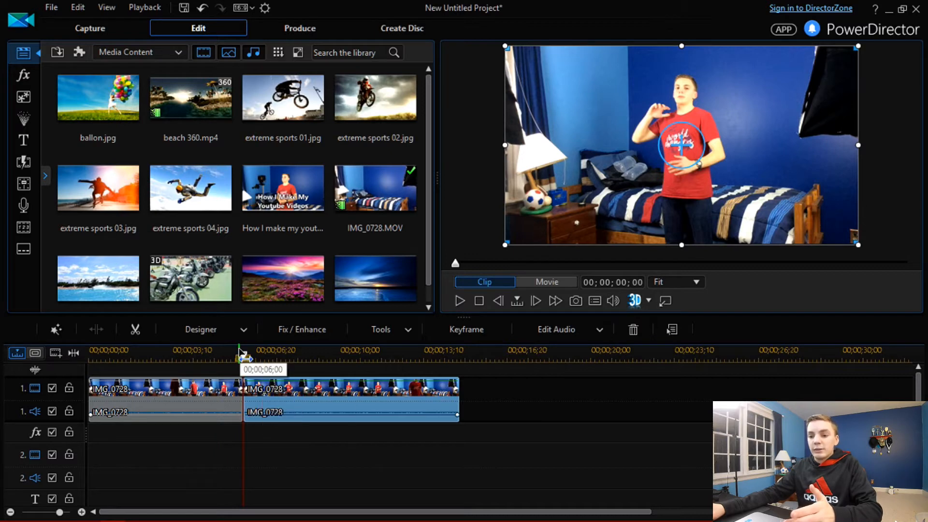
left_click_drag(243, 357, 321, 358)
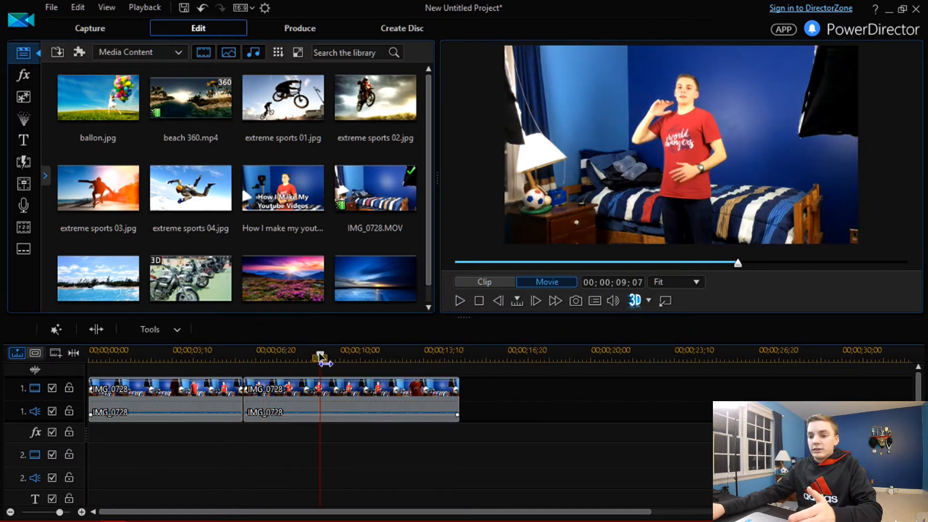
left_click(278, 401)
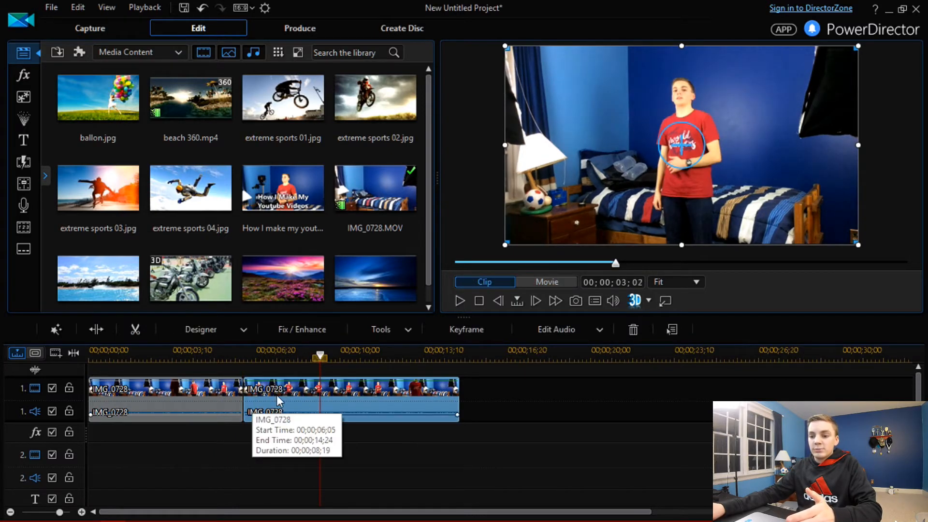
left_click(96, 329)
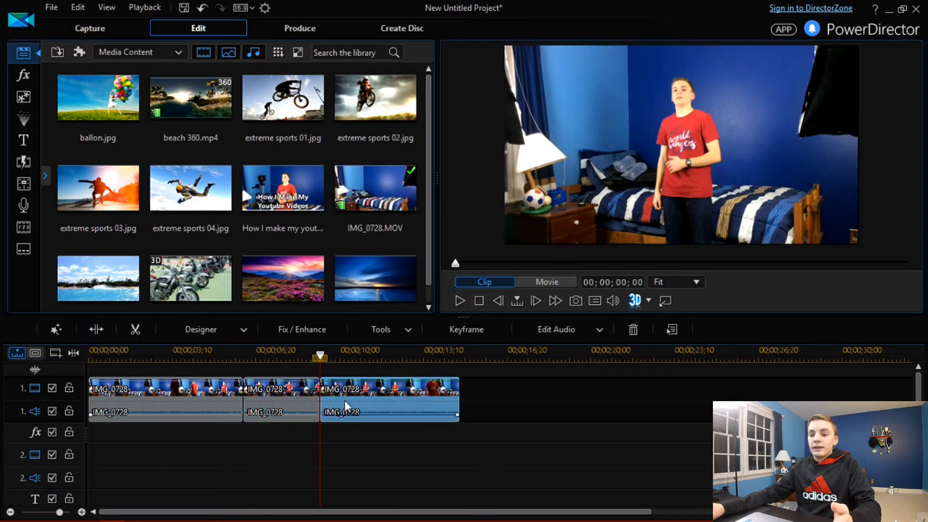
Step: Remove the middle IMG_0728 segment from the timeline and fill the gap it leaves
left_click(293, 395)
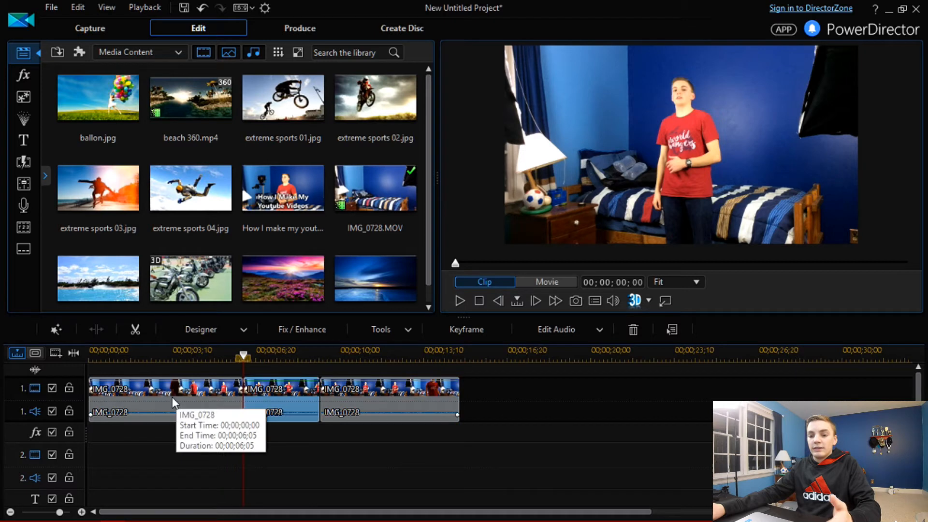
left_click(254, 388)
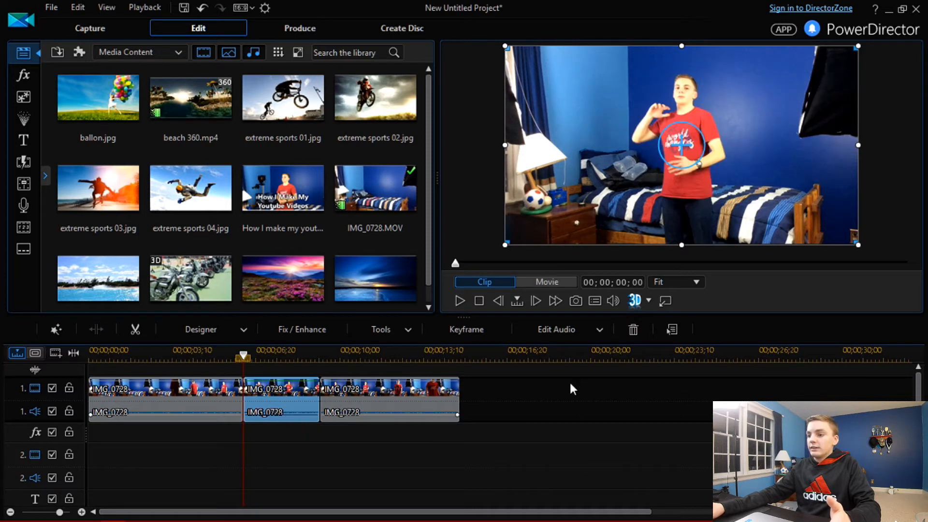
left_click(640, 332)
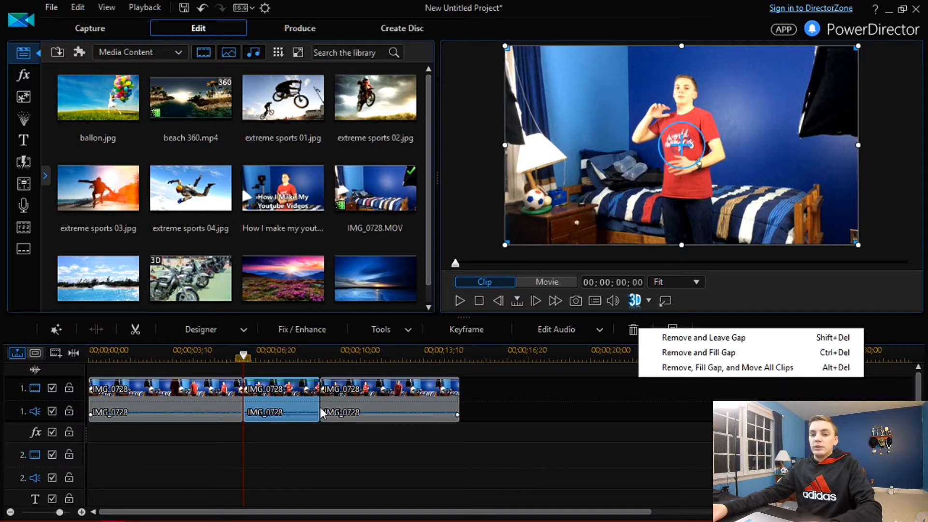
left_click(719, 353)
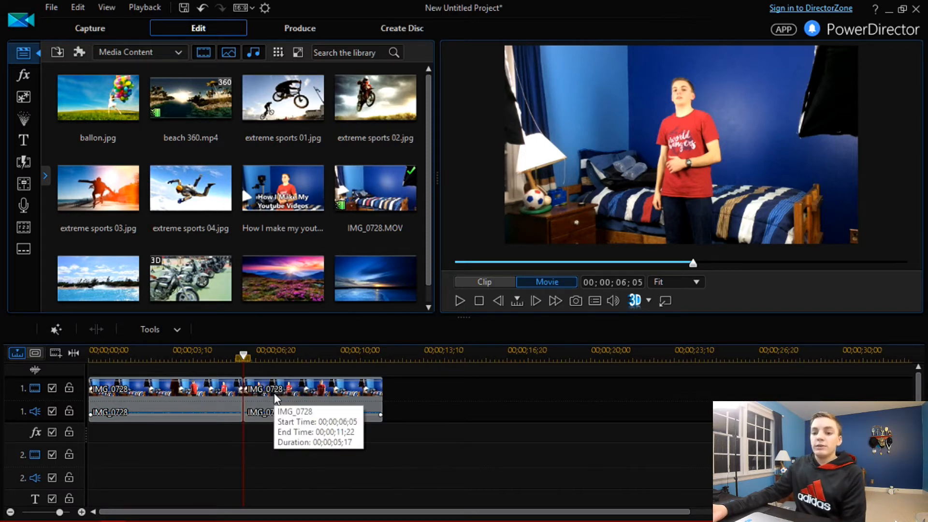
Step: Select the second clip and browse the Designer options and the Fix / Enhance list
left_click(275, 397)
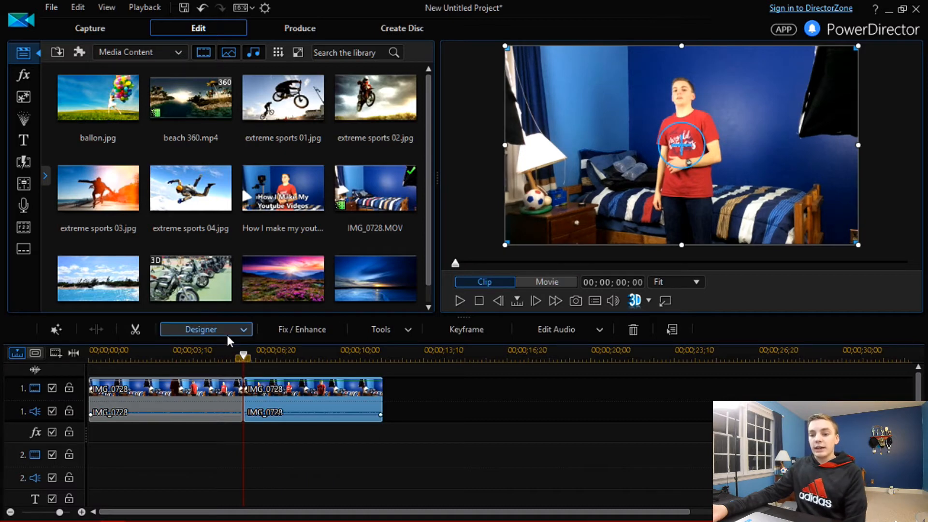
left_click(227, 331)
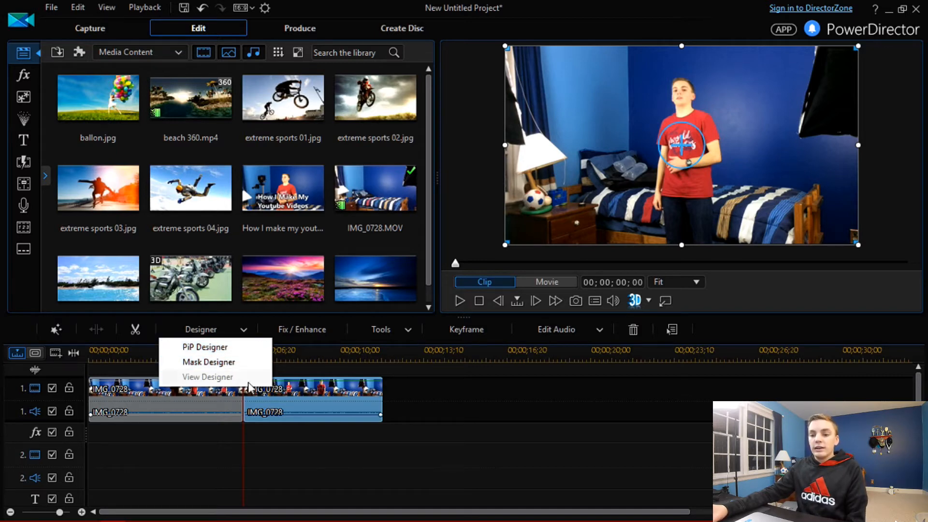
left_click(359, 350)
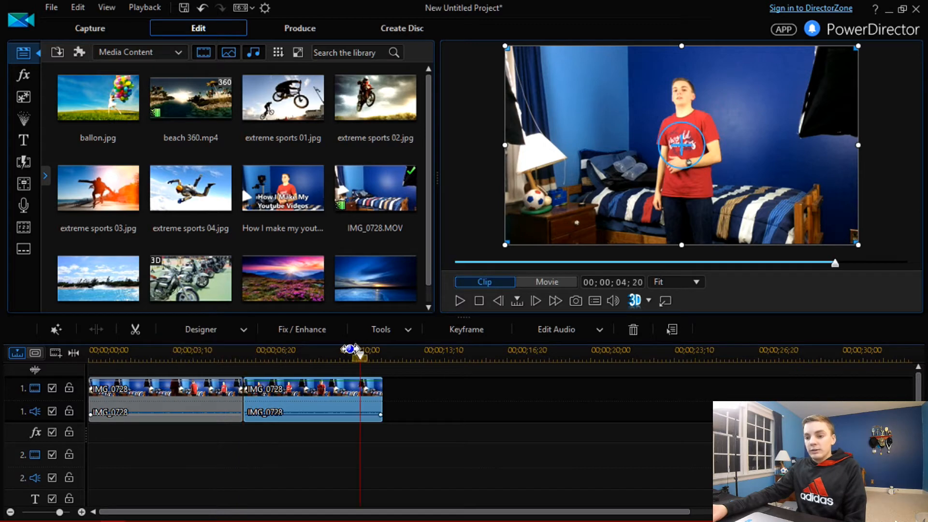
left_click(299, 330)
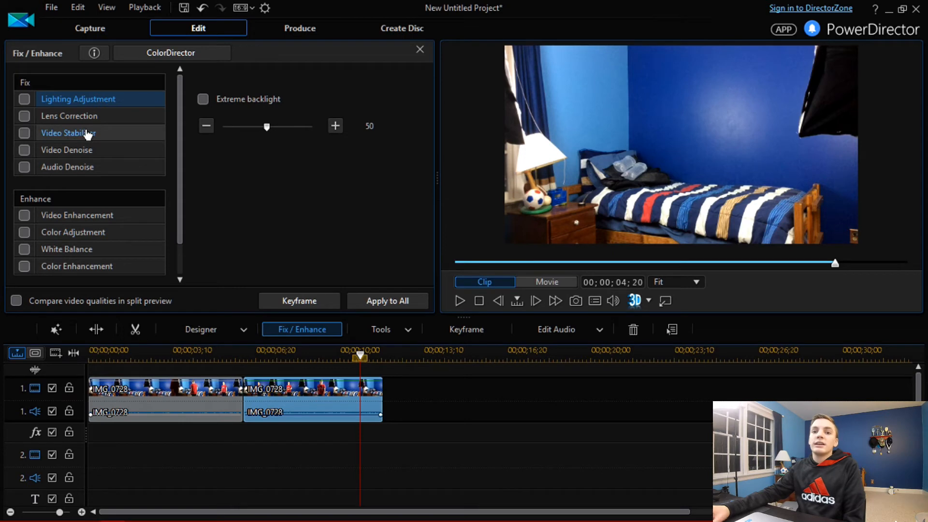
left_click_drag(180, 149, 157, 261)
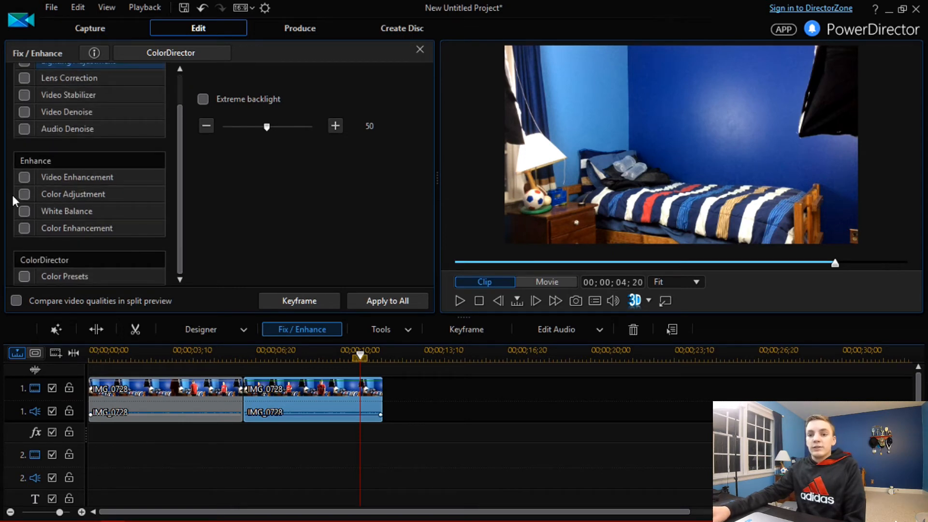
Step: Try Video in Reverse from Power Tools on the second clip, preview it, then switch it off
left_click(381, 329)
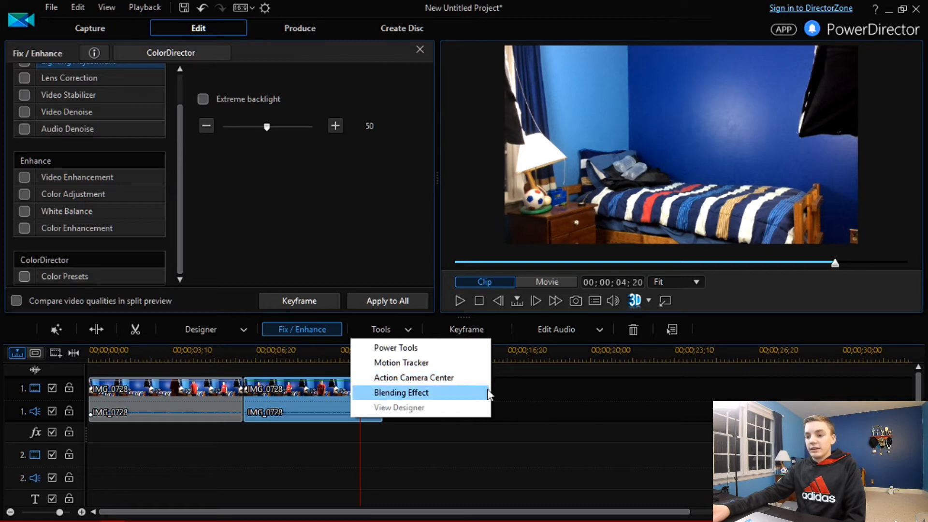
left_click(430, 349)
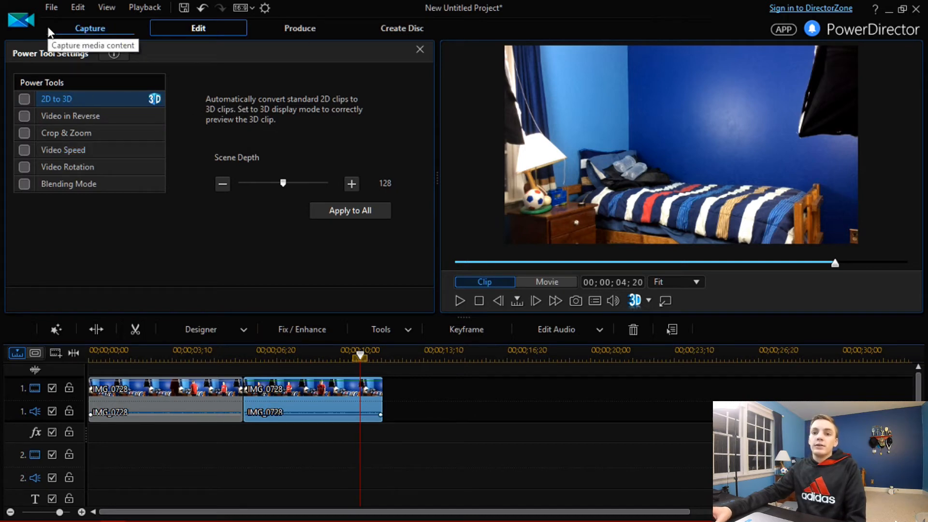
left_click(25, 116)
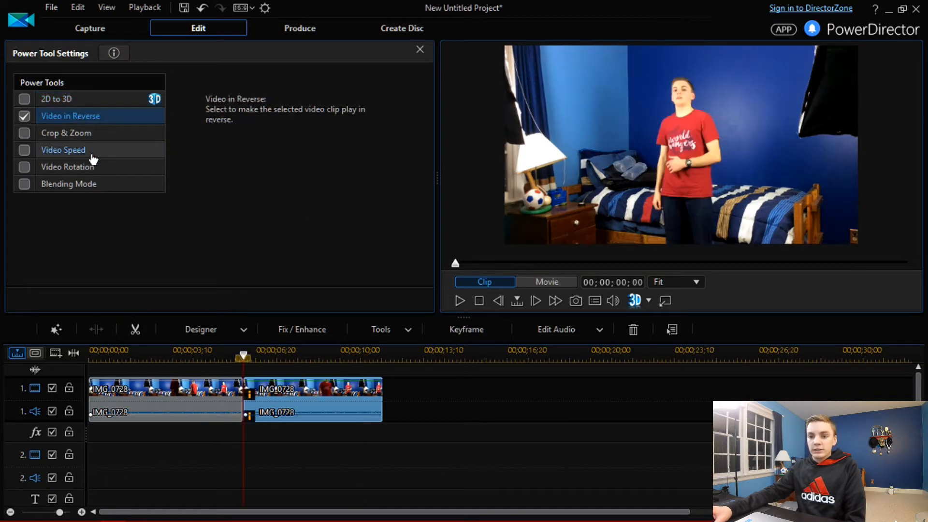
left_click(458, 300)
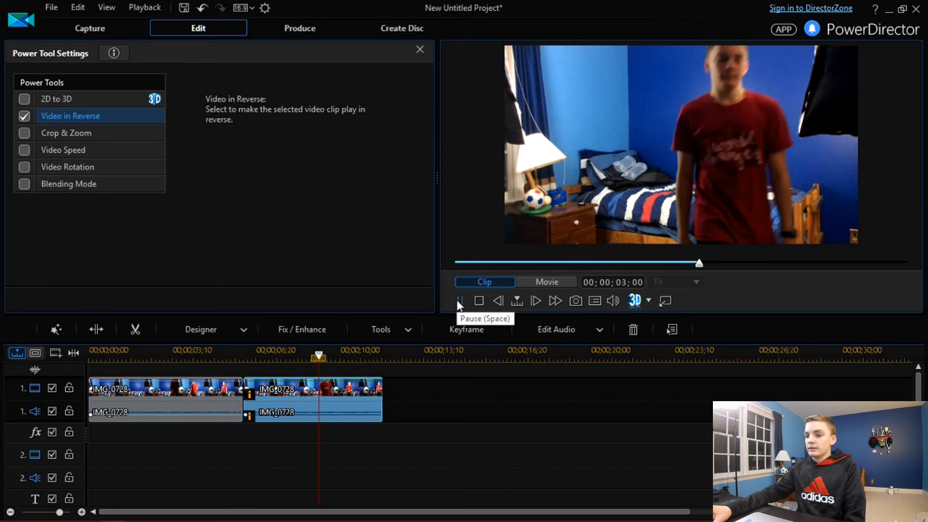
left_click(458, 302)
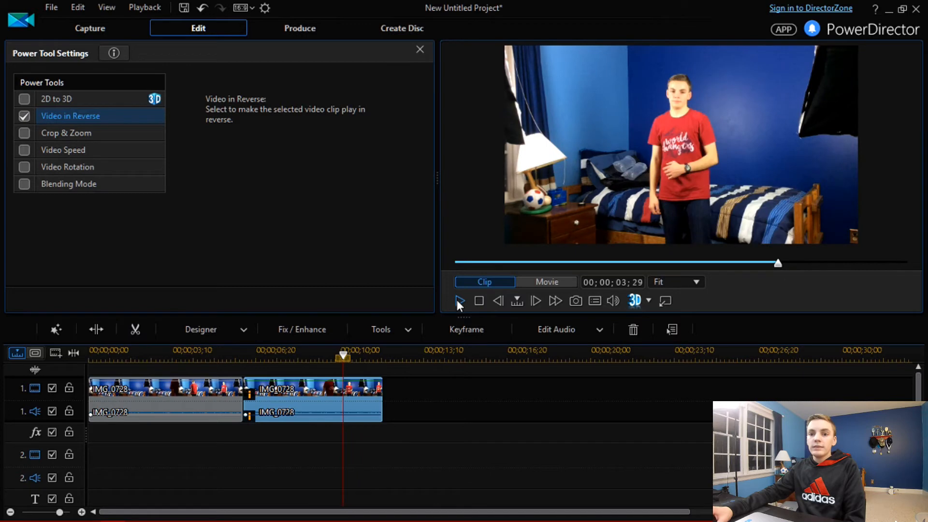
left_click(24, 115)
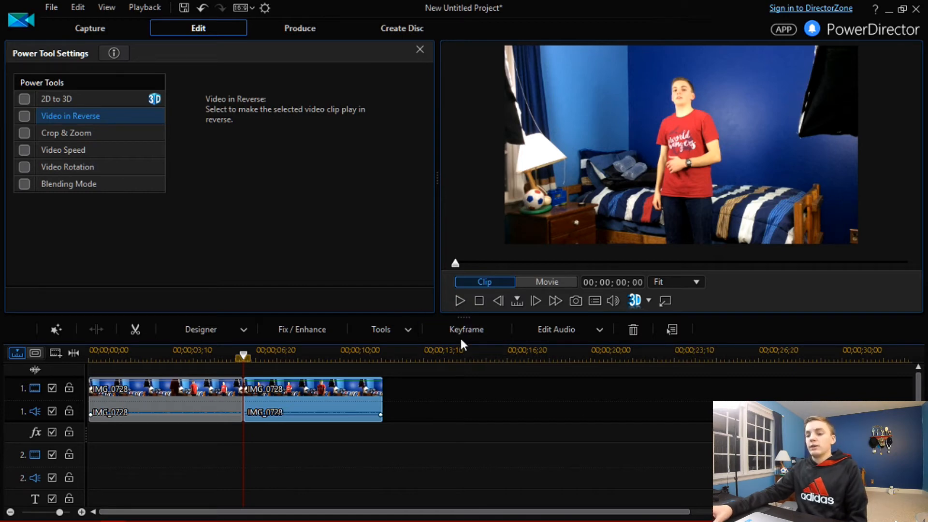
left_click(572, 330)
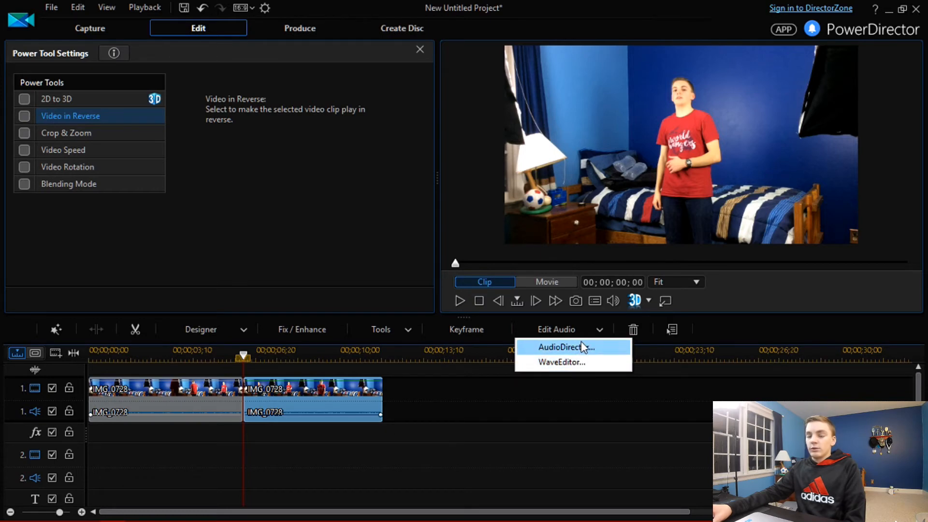
left_click(671, 361)
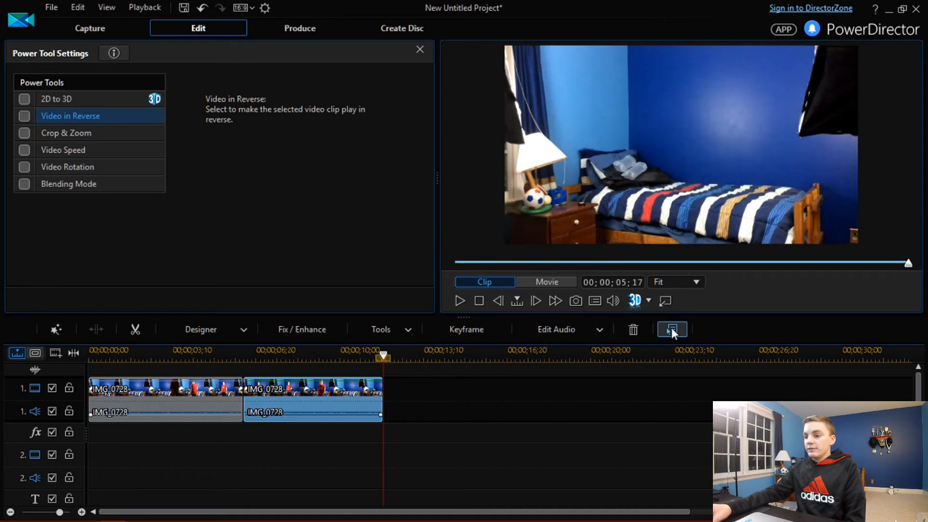
left_click(667, 329)
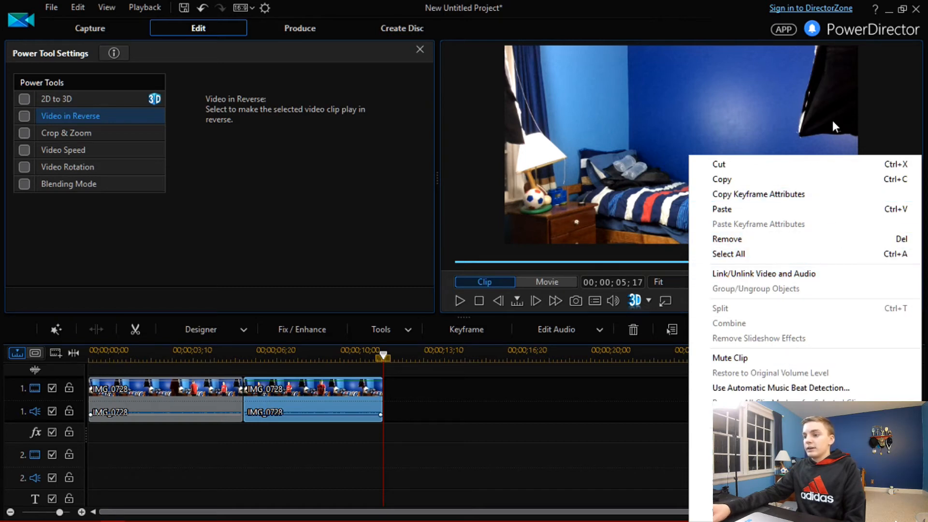
left_click(401, 382)
left_click(381, 388)
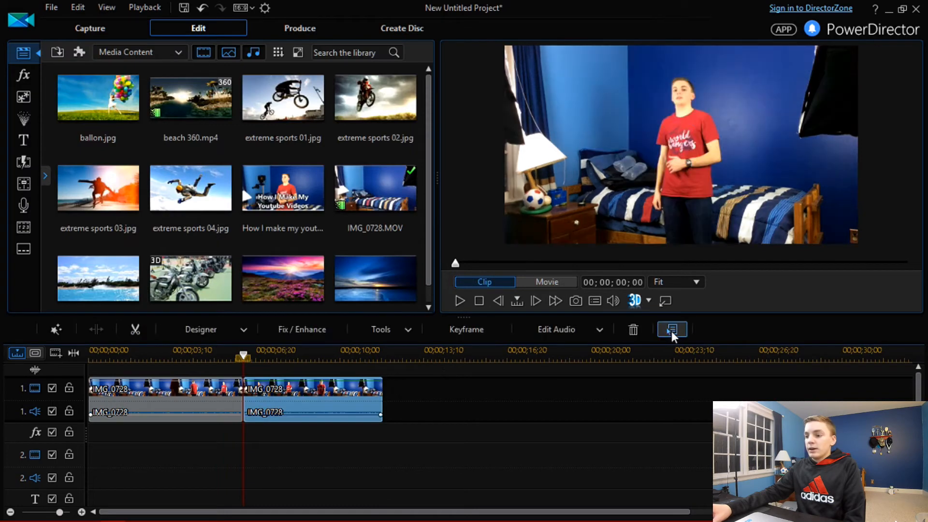
right_click(338, 392)
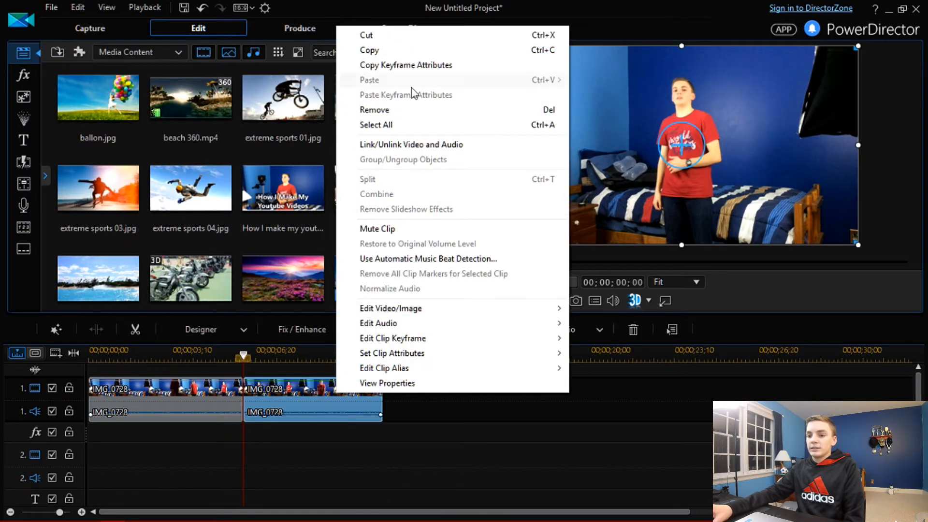
left_click(438, 432)
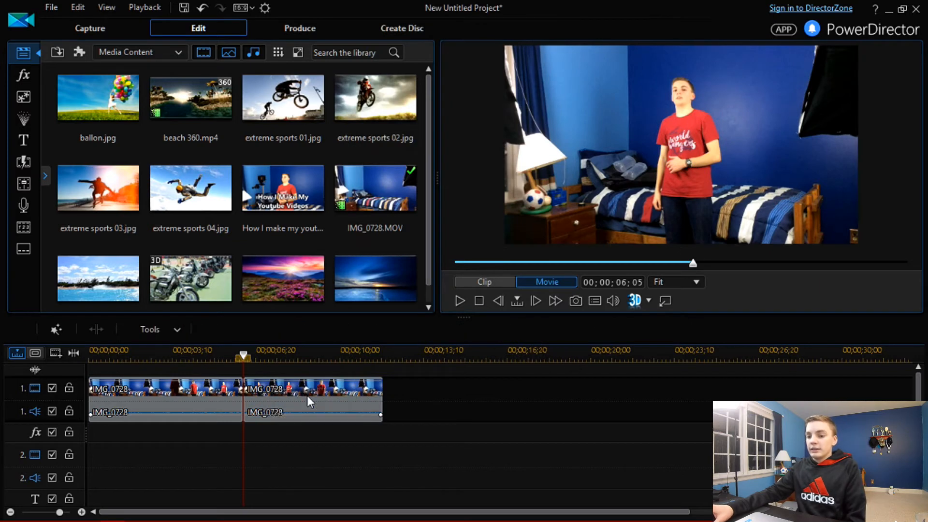
Step: Trim the second clip by moving its in and out markers earlier in the Trim window, then confirm
left_click(327, 392)
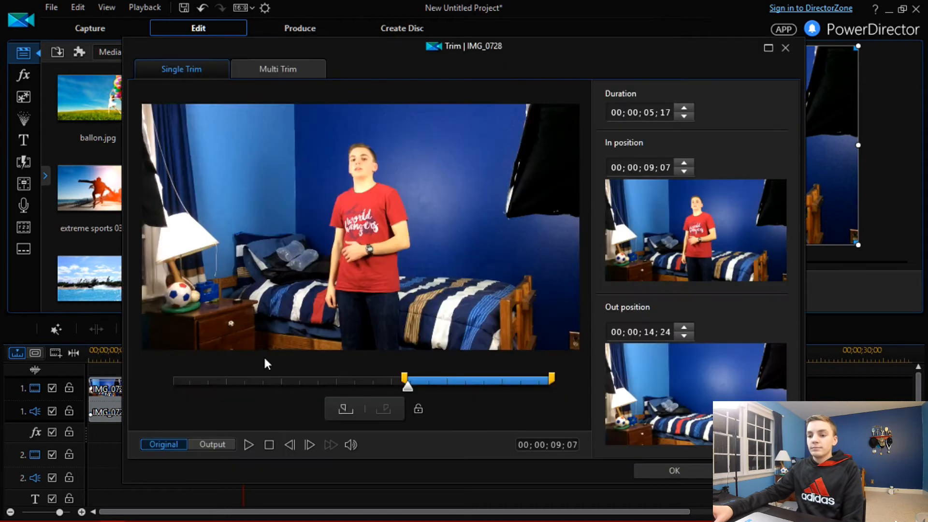
left_click_drag(405, 377, 270, 376)
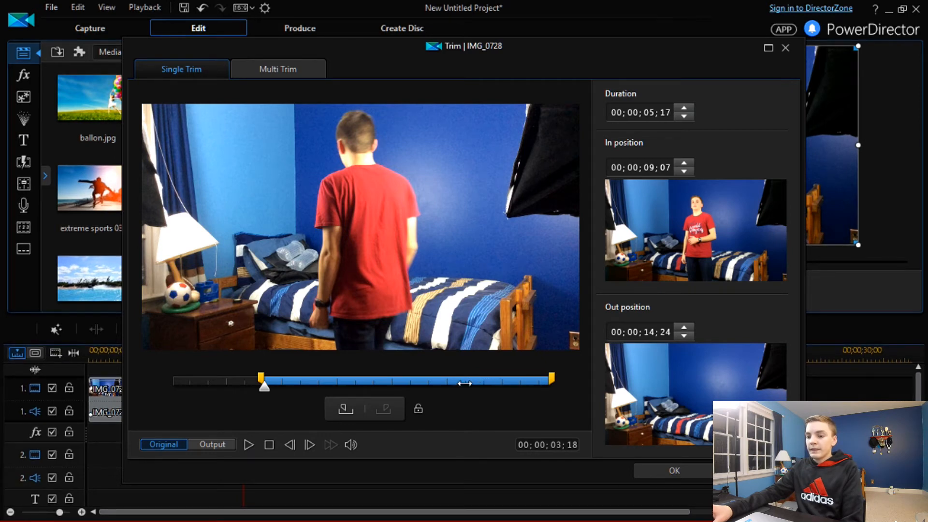
left_click_drag(551, 378, 466, 378)
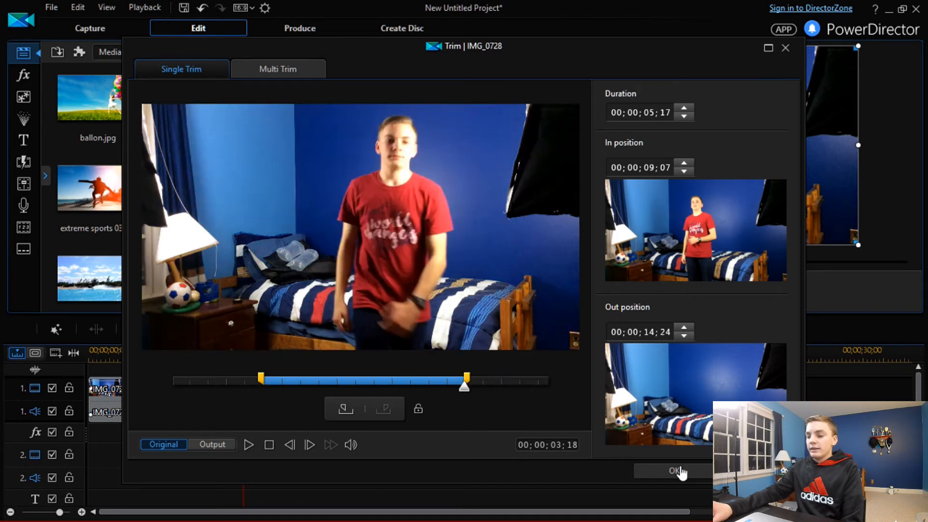
left_click(676, 471)
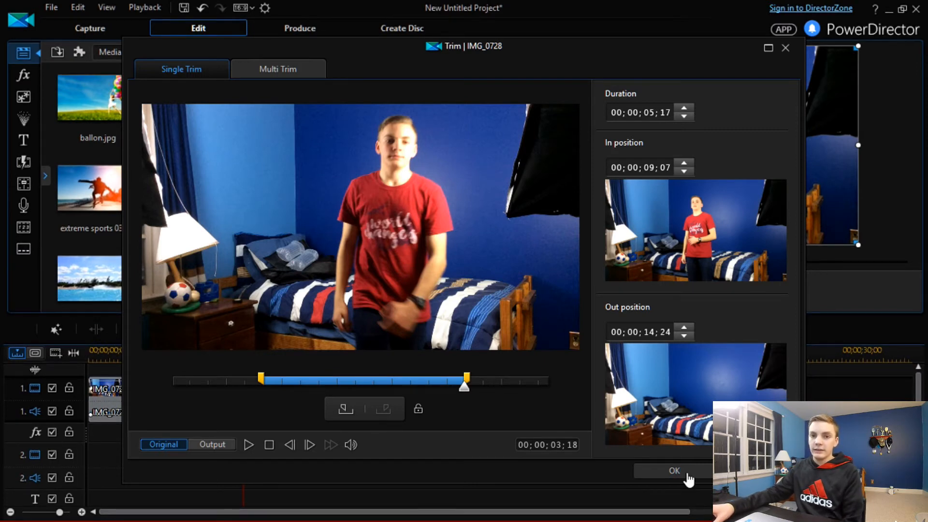
left_click(686, 474)
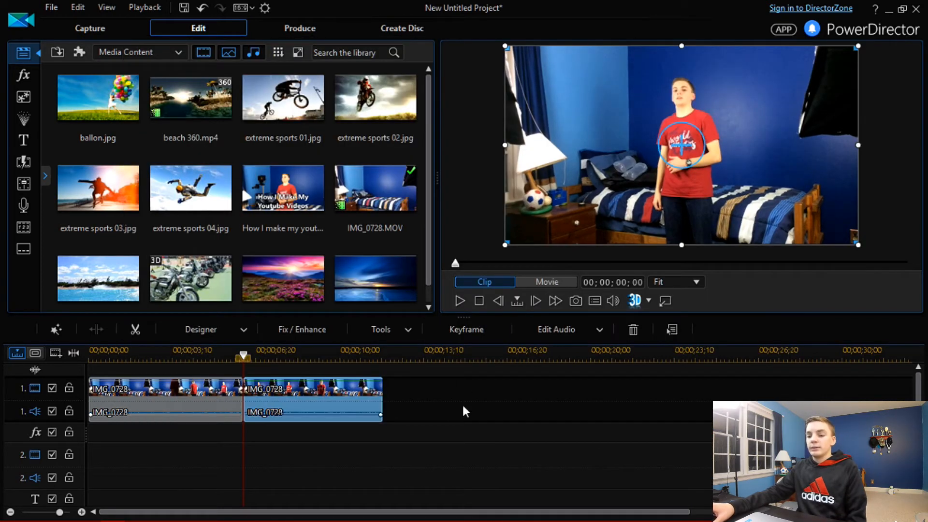
Step: Play and stop the movie preview, then step through it frame by frame
left_click(449, 400)
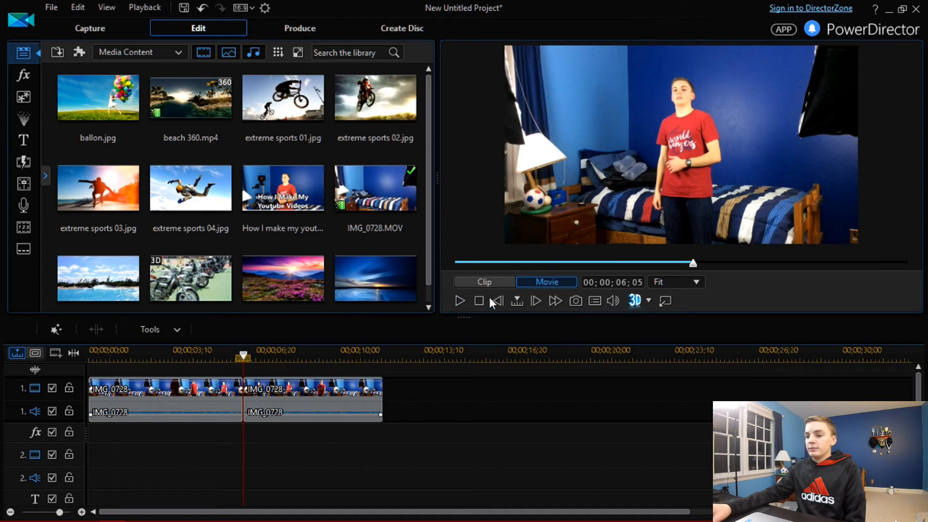
left_click(455, 300)
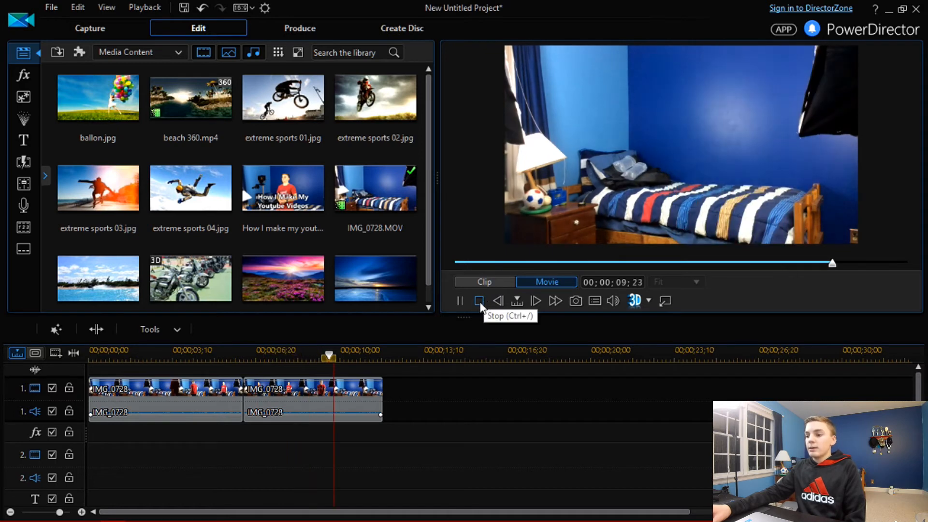
left_click(479, 300)
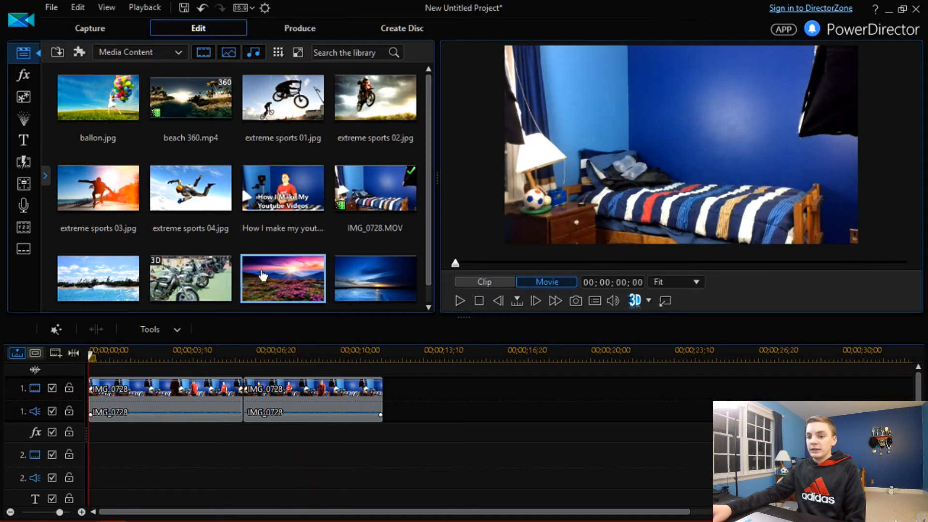
left_click(532, 301)
left_click(533, 301)
left_click(533, 302)
left_click(533, 302)
left_click(533, 302)
left_click(532, 300)
left_click(499, 300)
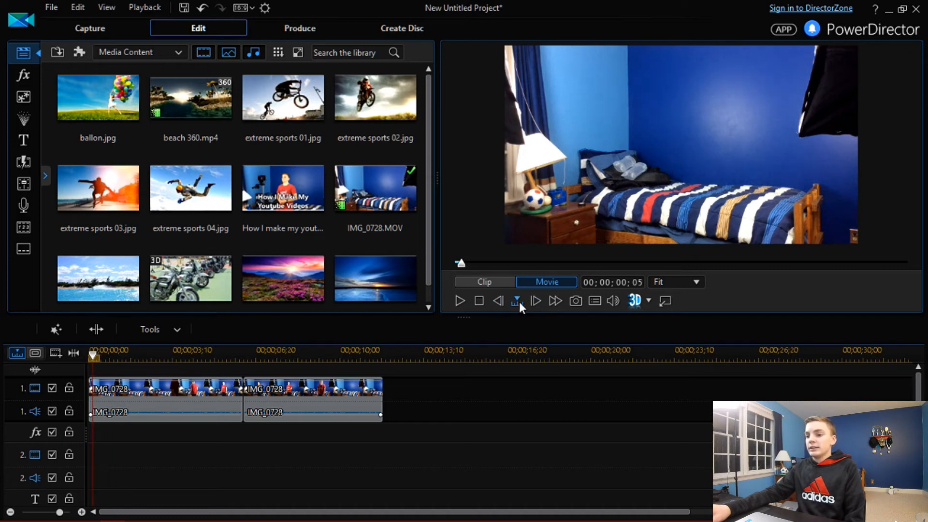
Step: Set the preview step unit to Second and step the movie forward and back by seconds
left_click(518, 300)
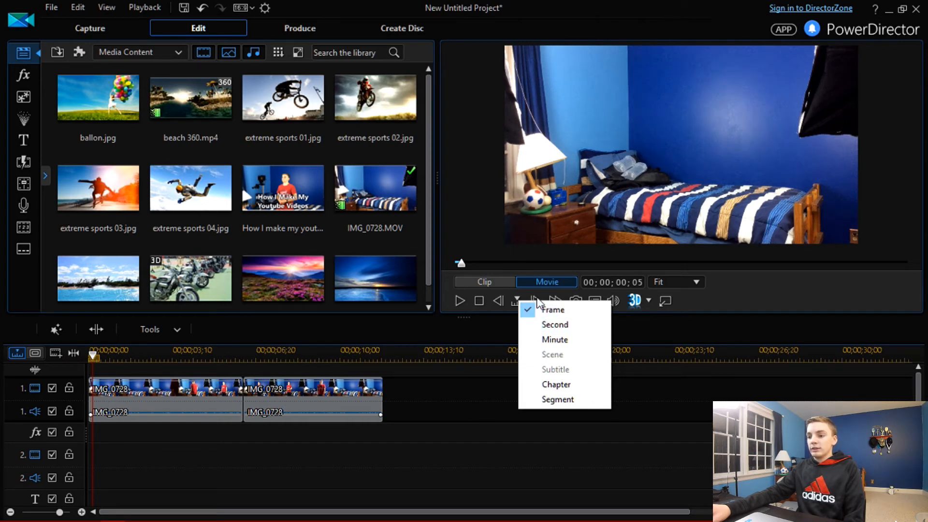
left_click(573, 324)
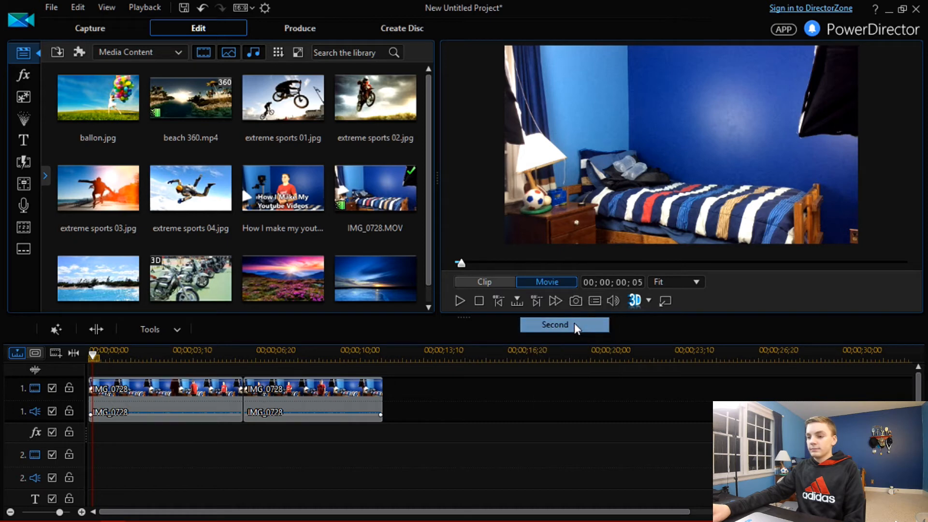
left_click(536, 302)
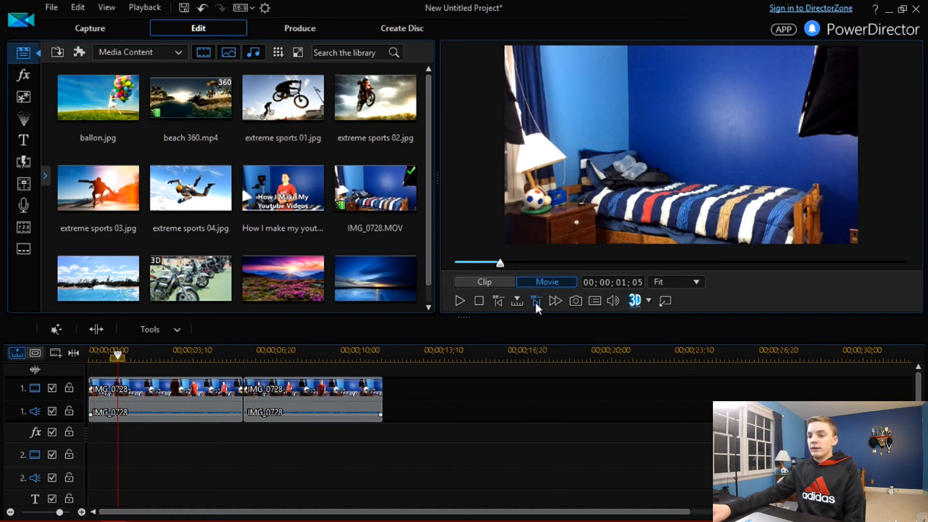
left_click(534, 300)
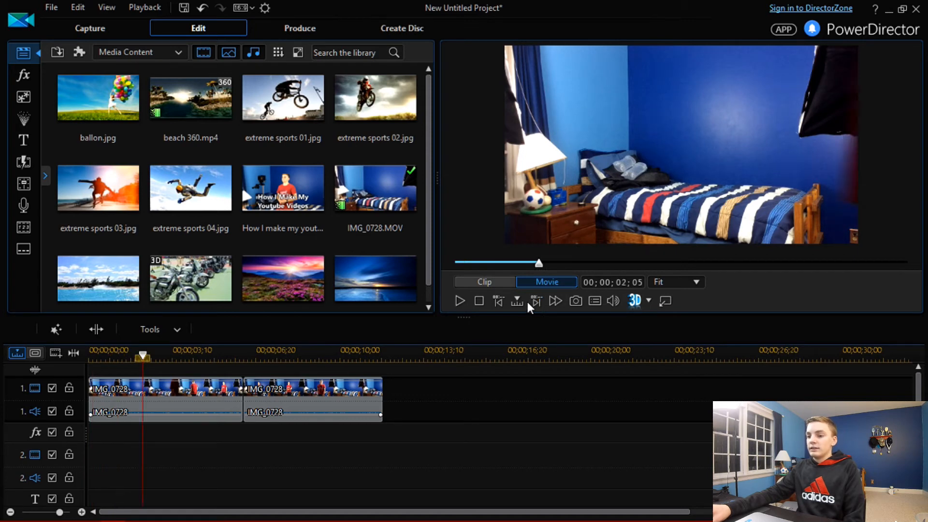
left_click(495, 303)
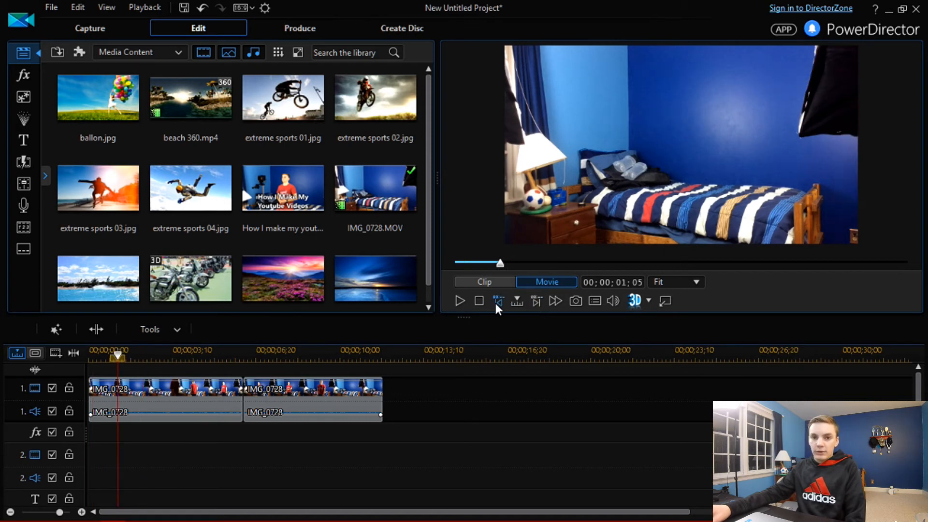
Step: Fast-forward the movie preview, then stop it
left_click(556, 302)
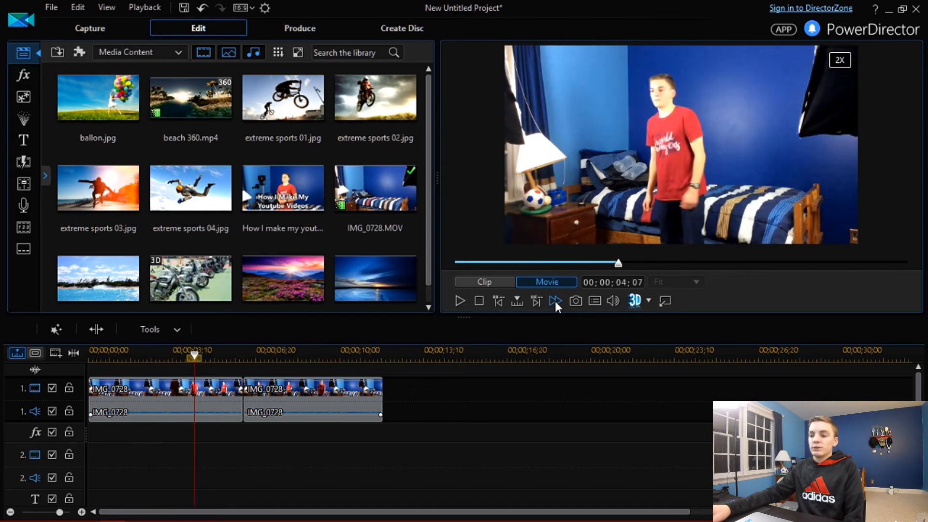
left_click(479, 301)
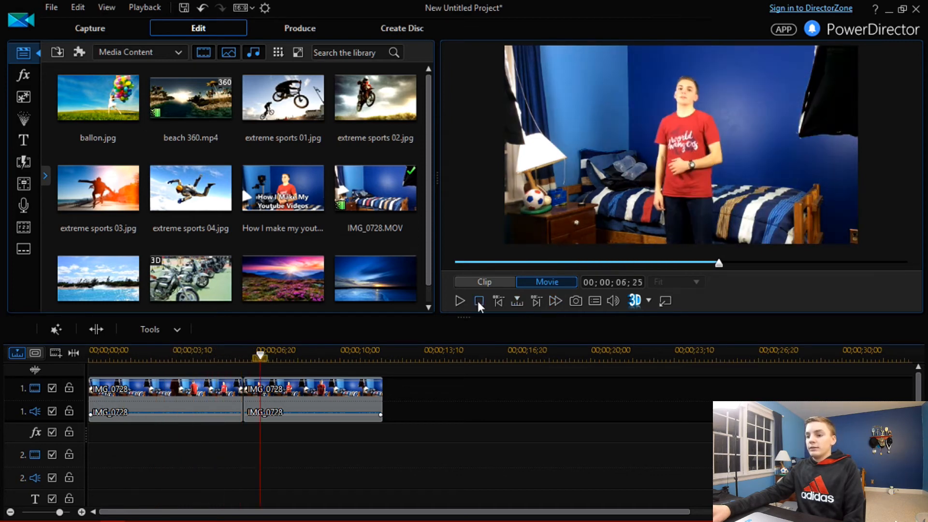
left_click(477, 299)
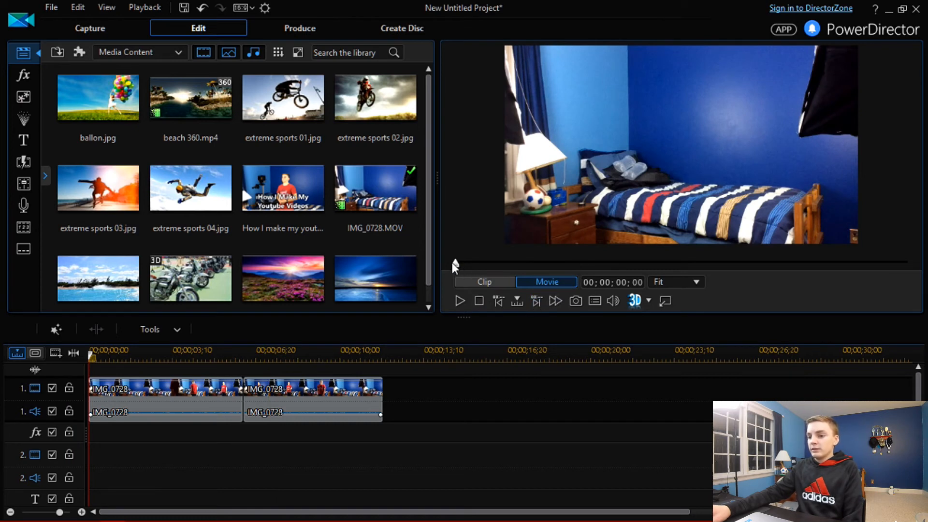
Step: Scrub the movie to about 00;00;04;24, capture a snapshot saved as Snap Shot(40).jpg, and select it in the media library
left_click_drag(455, 265, 640, 266)
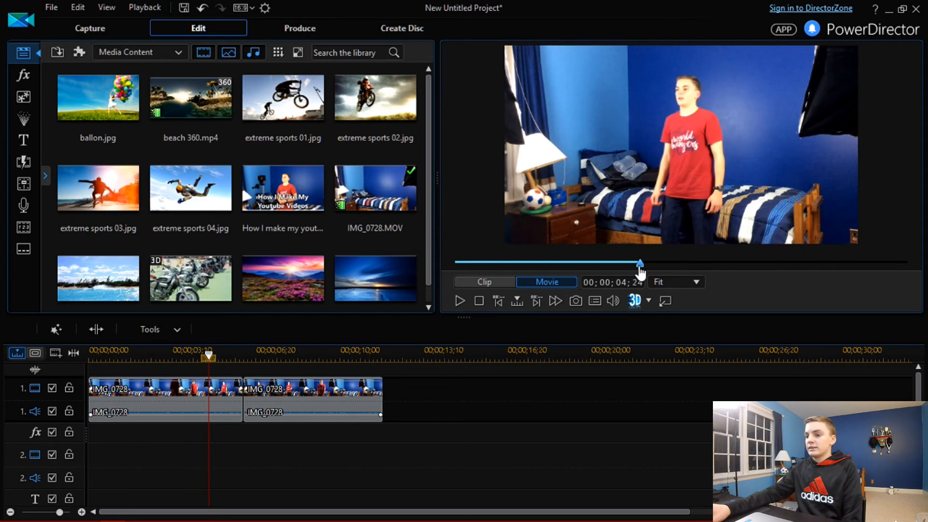
left_click(576, 302)
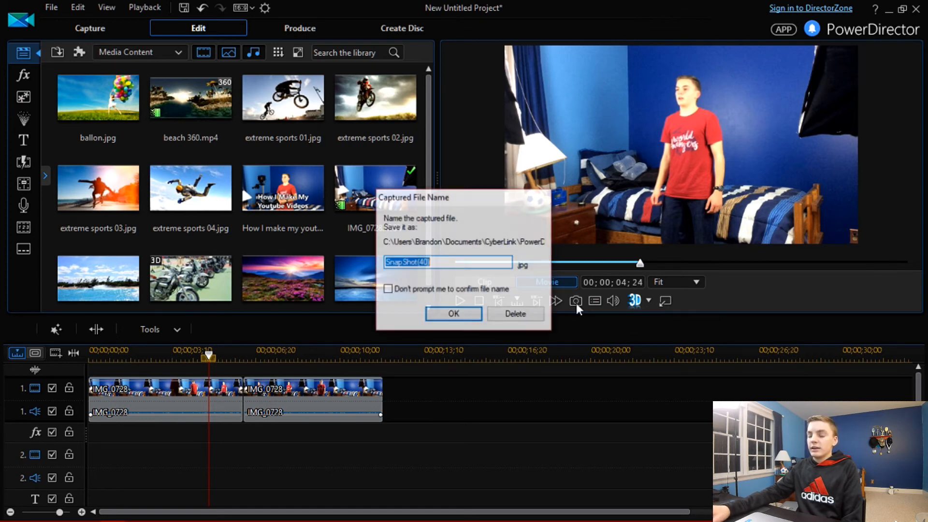
left_click(467, 316)
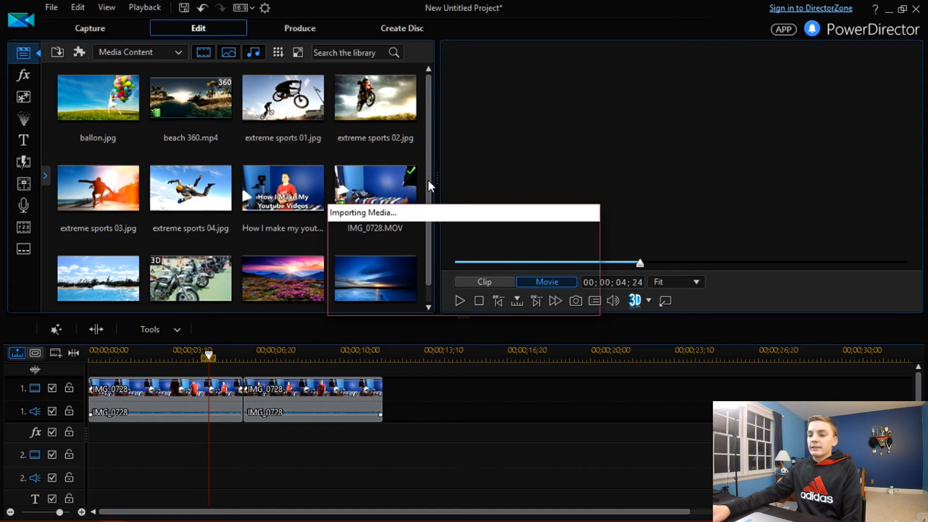
left_click_drag(427, 179, 428, 206)
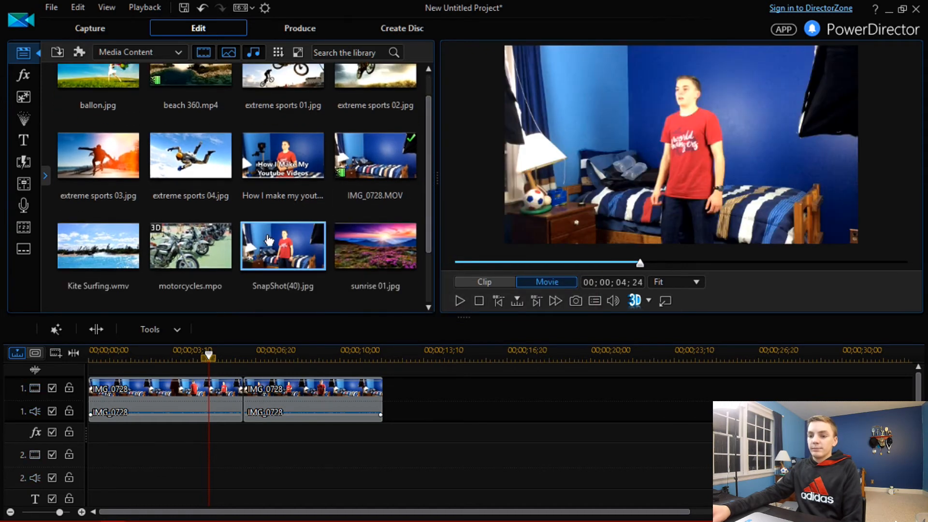
left_click(272, 241)
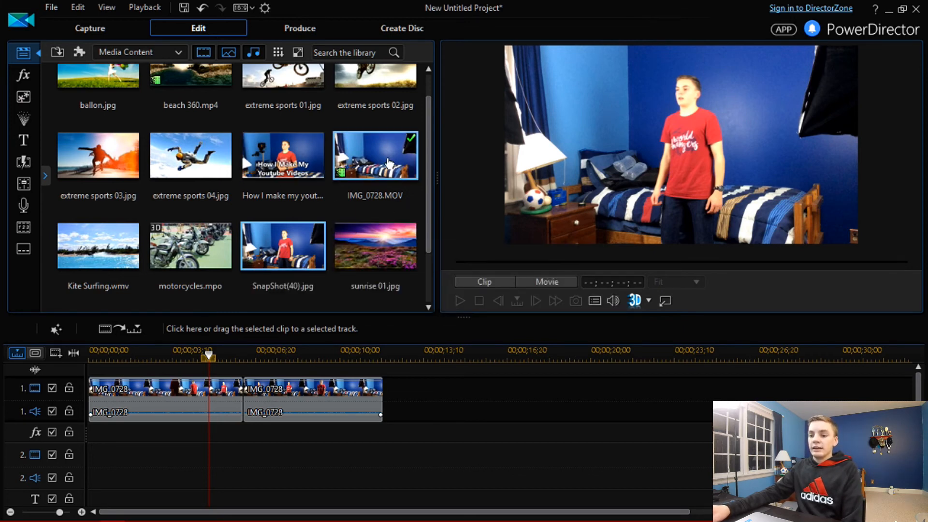
Step: Select the second clip and open the preview display settings menu, then close it
left_click(312, 401)
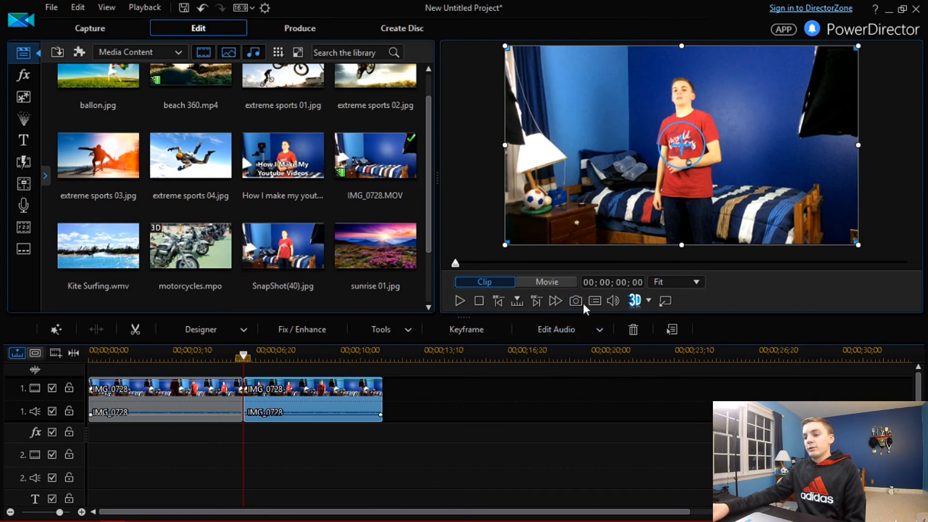
left_click(595, 304)
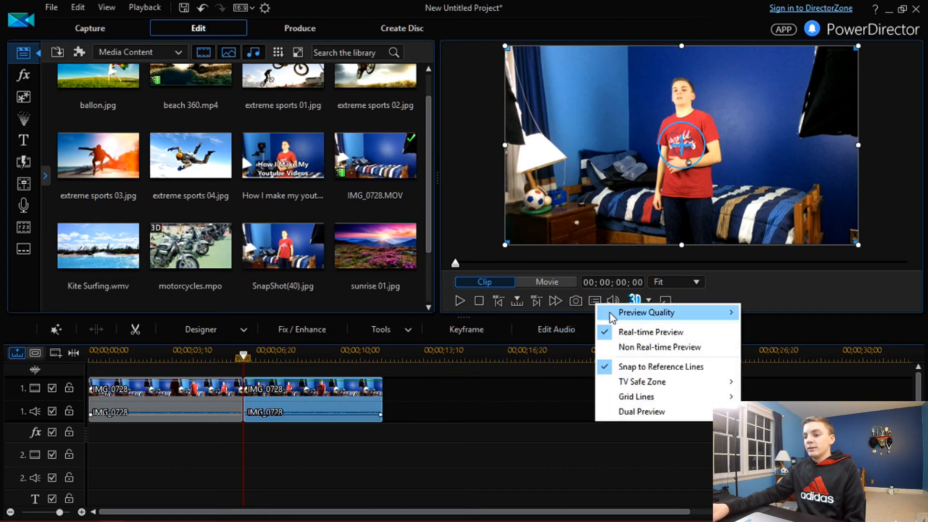
mouse_move(674, 316)
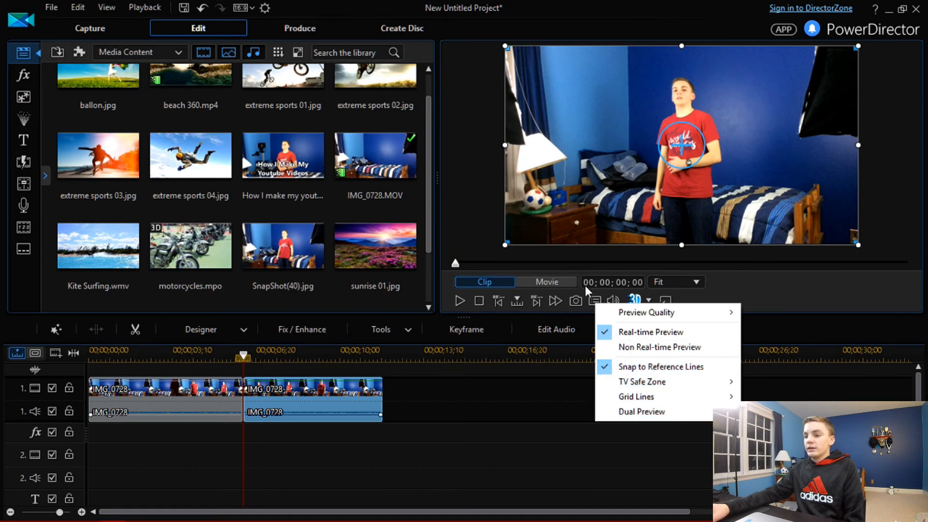
left_click(745, 298)
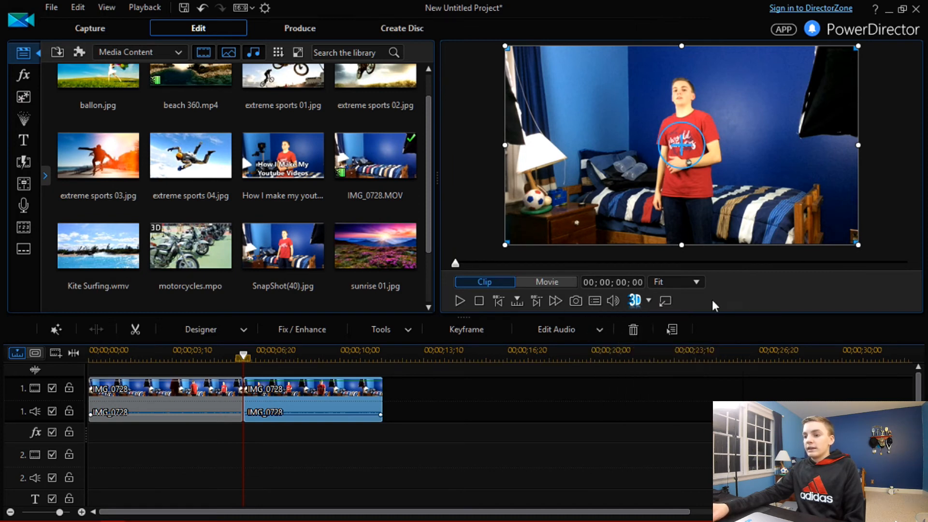
Step: Raise the preview playback volume to maximum
left_click(612, 305)
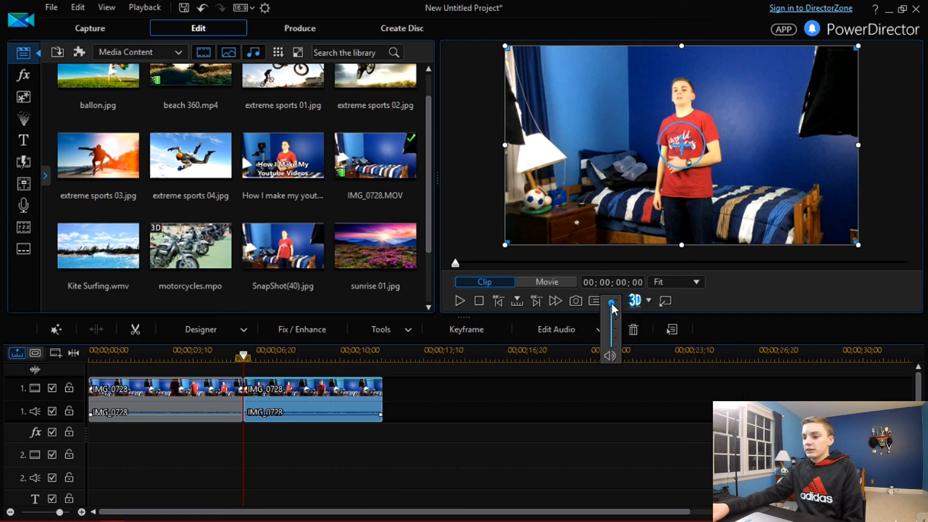
left_click_drag(611, 303, 624, 267)
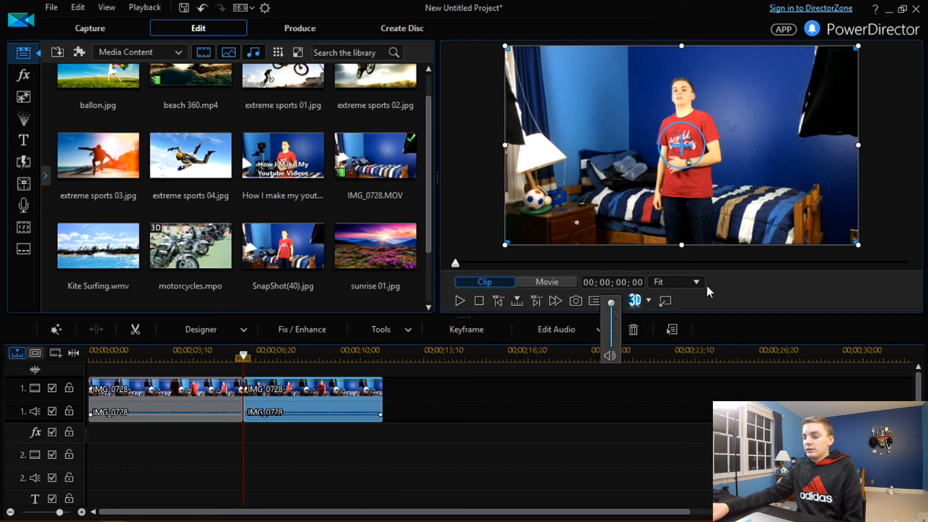
left_click(707, 286)
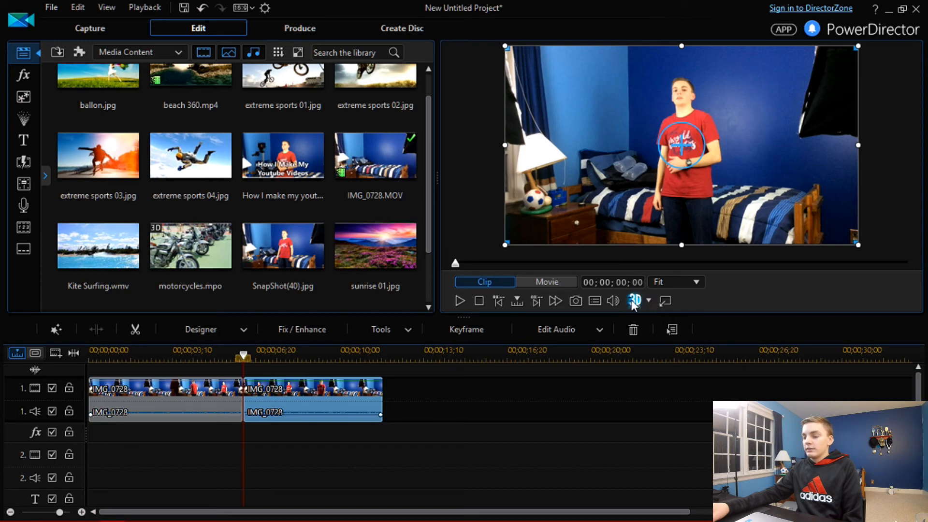
Step: Undock the preview window and move it over the media library
left_click(665, 303)
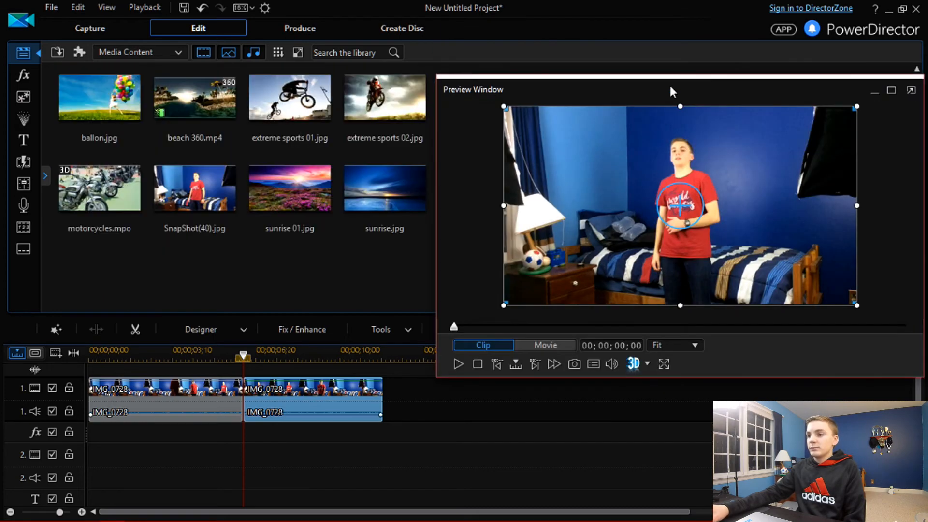
left_click_drag(672, 82, 563, 91)
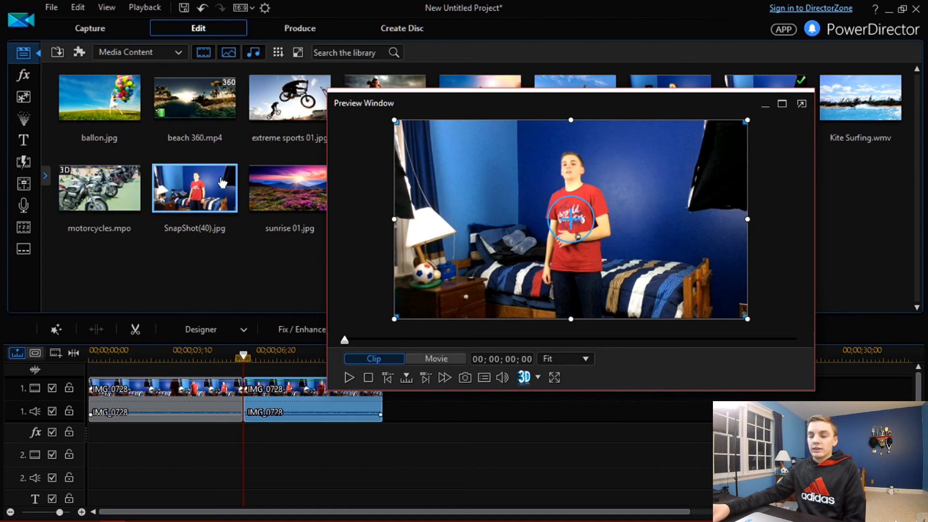
left_click_drag(499, 101, 367, 114)
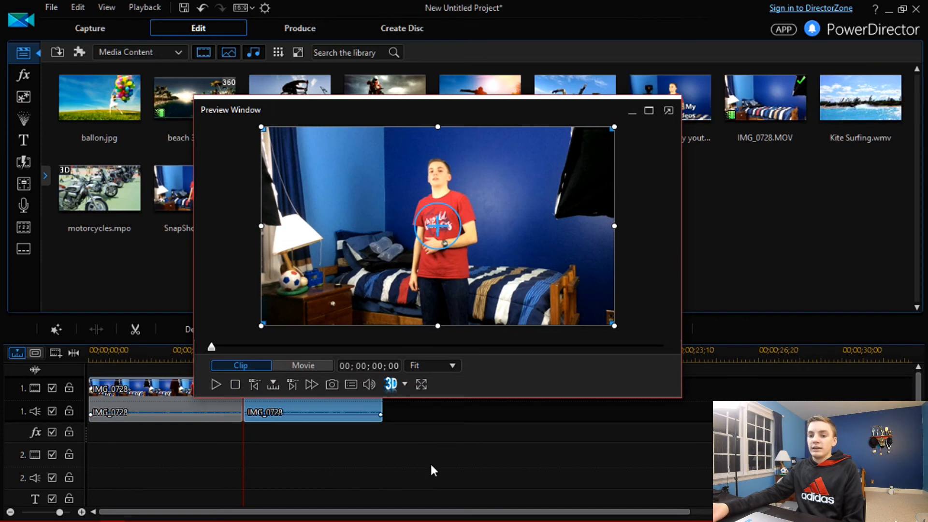
Step: View the preview at full screen, exit full screen, and dock the preview window back
left_click(425, 387)
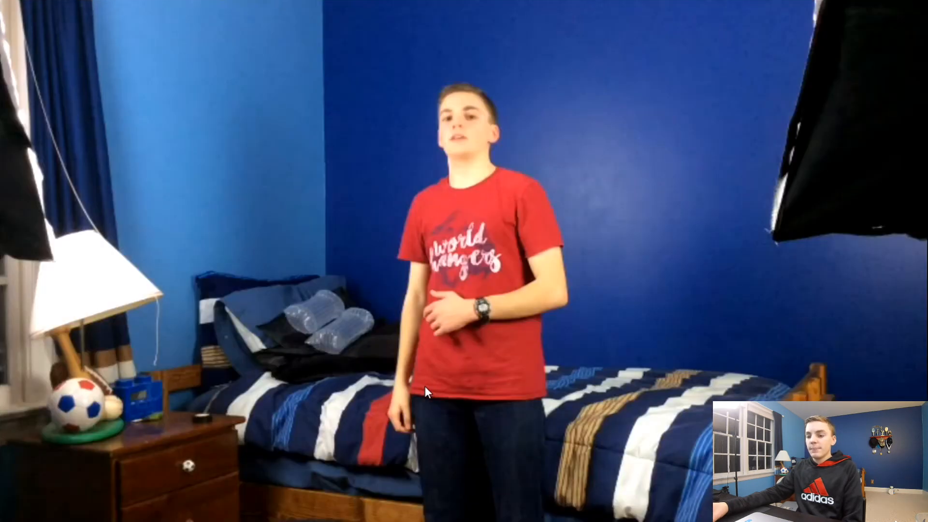
mouse_move(438, 347)
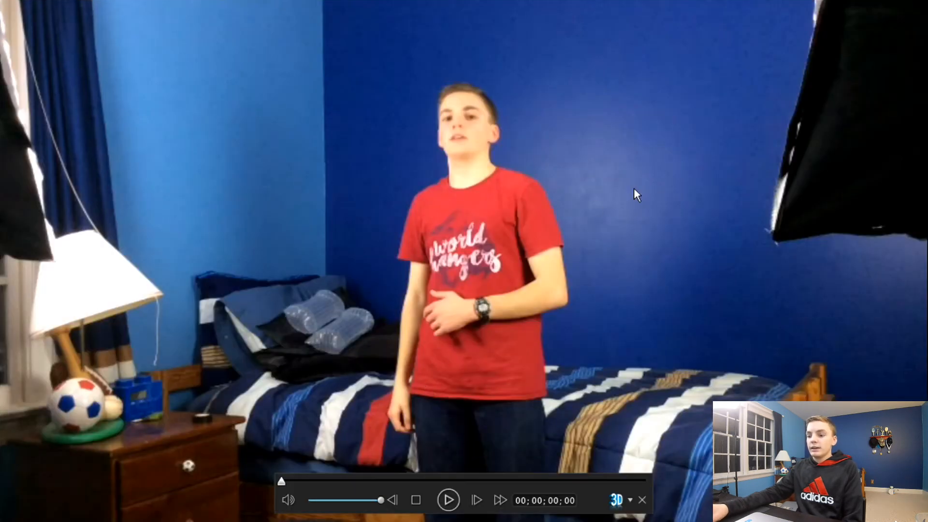
left_click(643, 500)
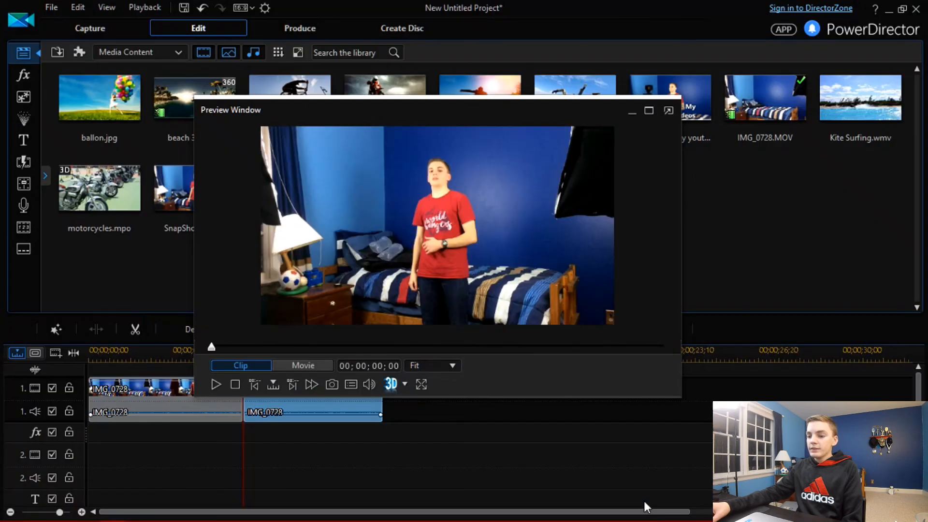
left_click(668, 111)
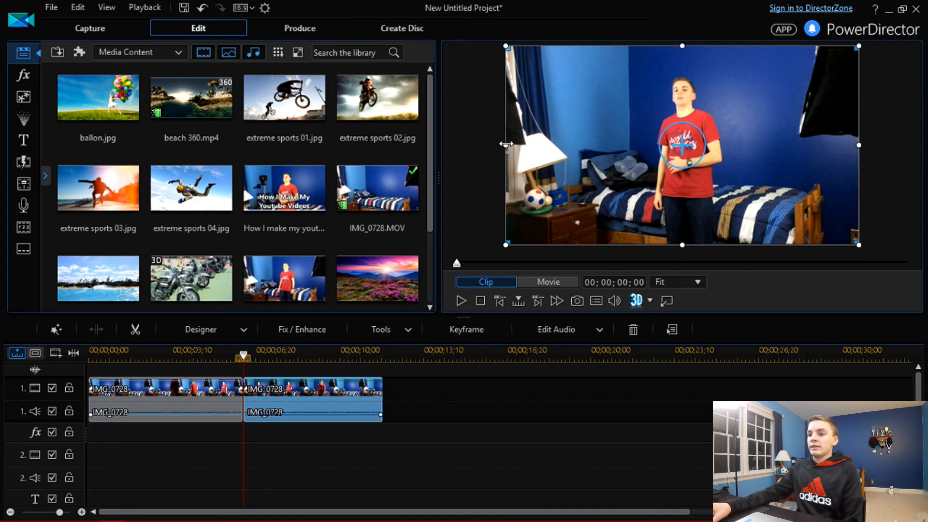
Step: Compare Clip and Movie preview modes by scrubbing and playing the second clip, then reselect the clip
left_click_drag(457, 262, 520, 269)
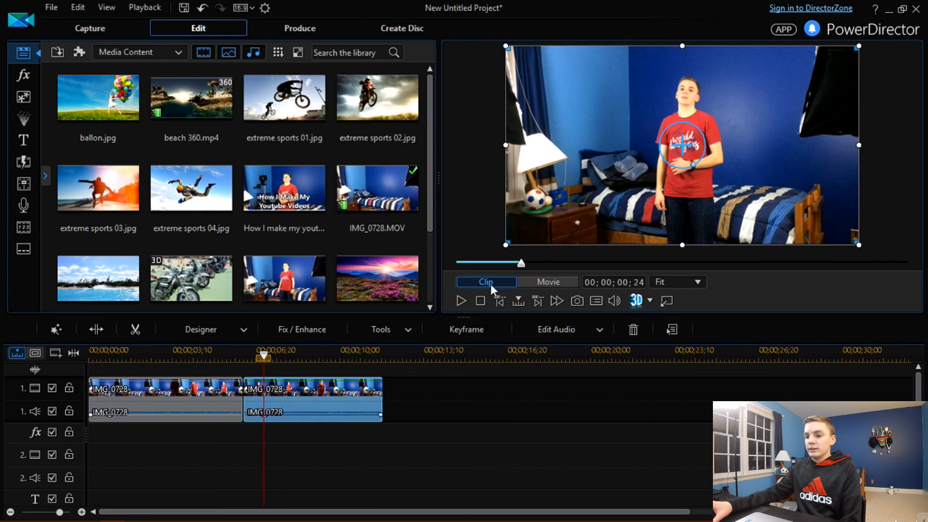
left_click(436, 388)
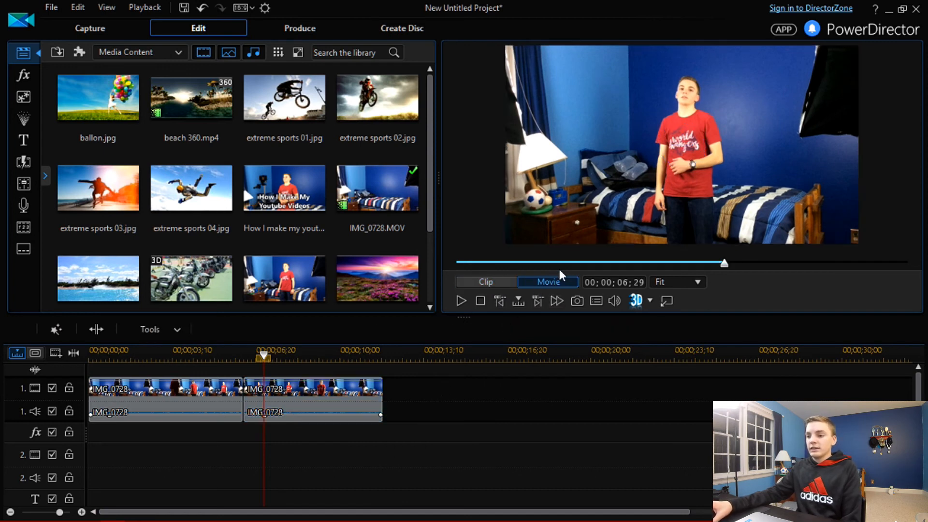
left_click(317, 403)
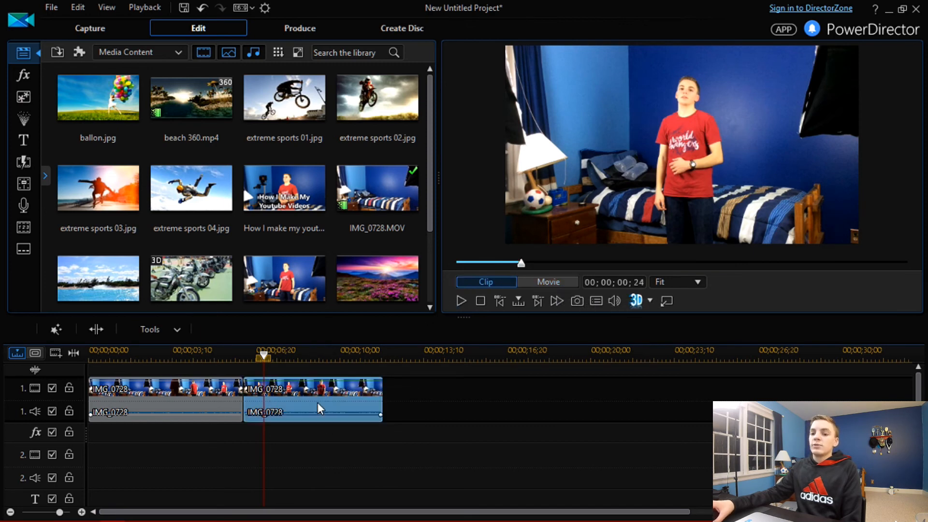
left_click(459, 301)
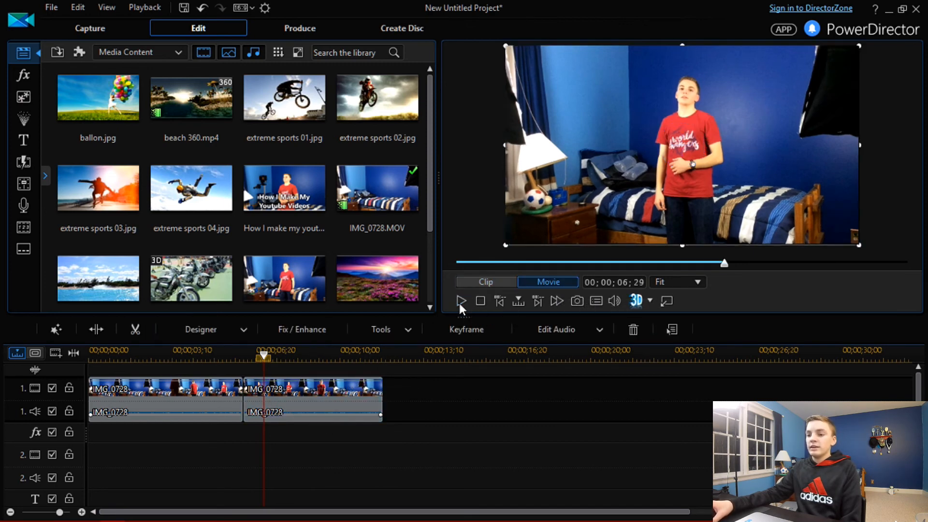
left_click(484, 281)
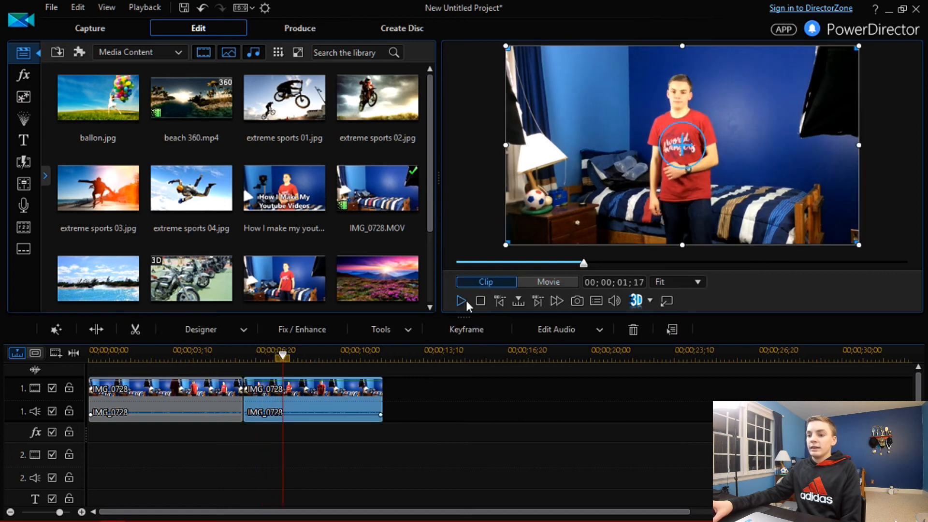
left_click(465, 299)
left_click(464, 300)
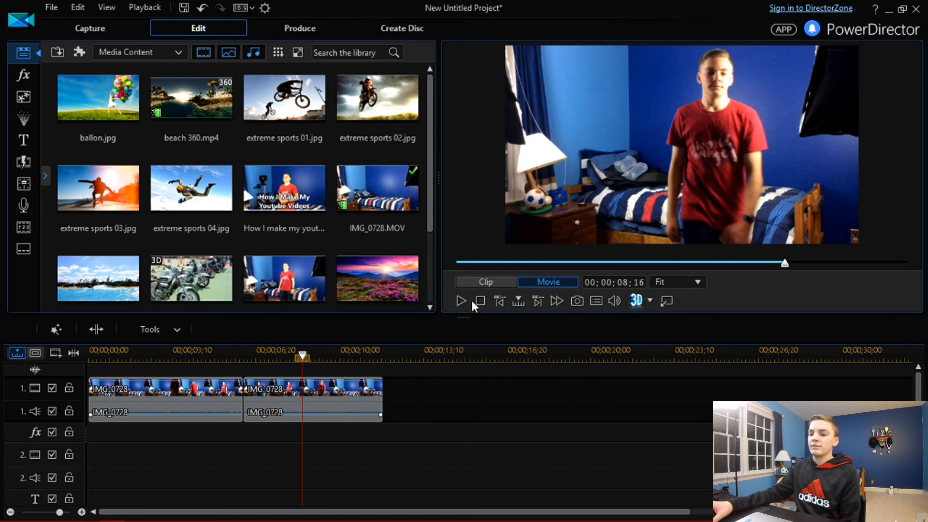
left_click(491, 283)
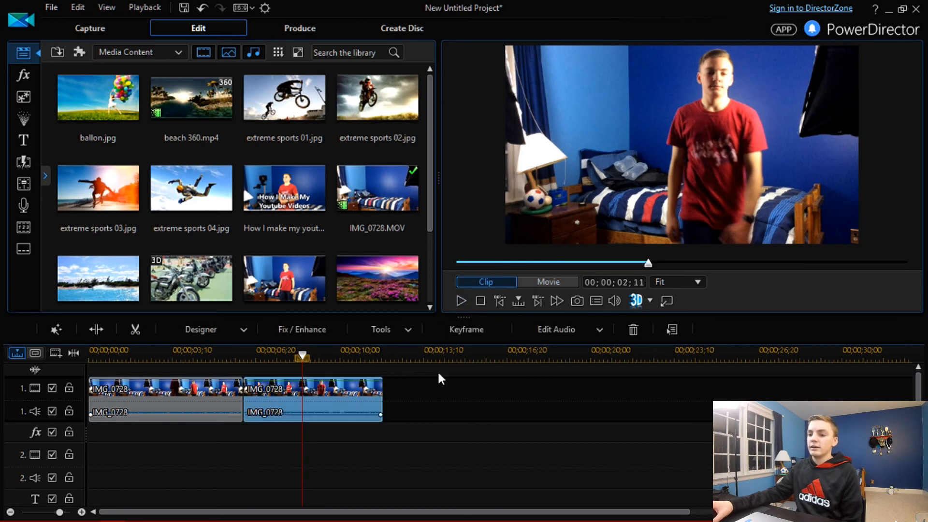
left_click(457, 298)
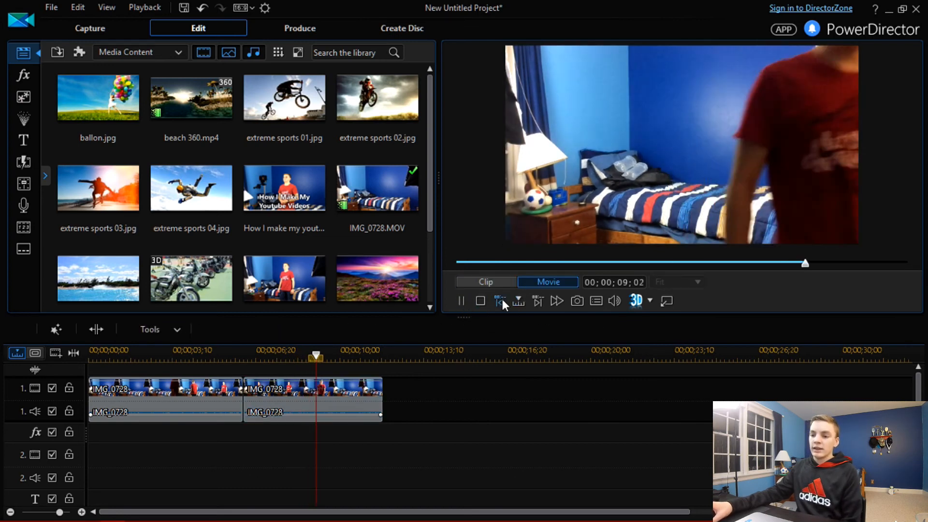
left_click(467, 300)
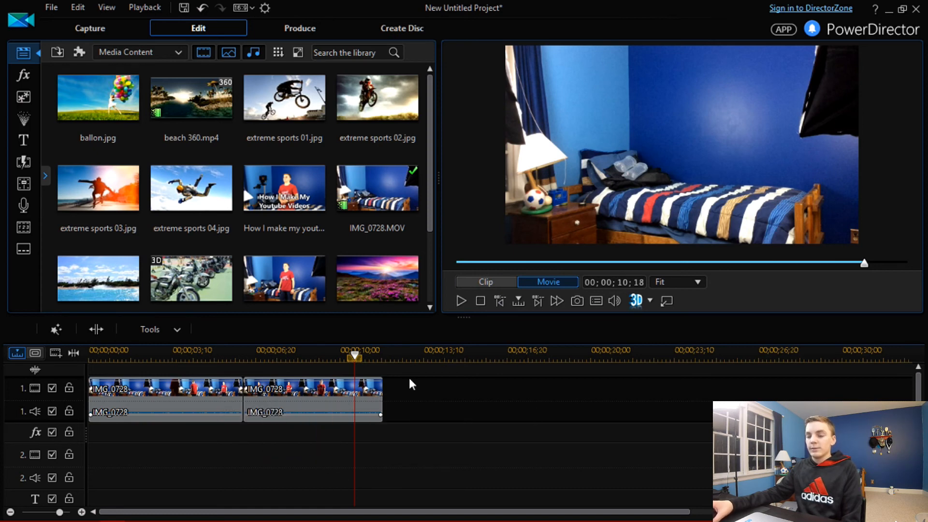
left_click(347, 394)
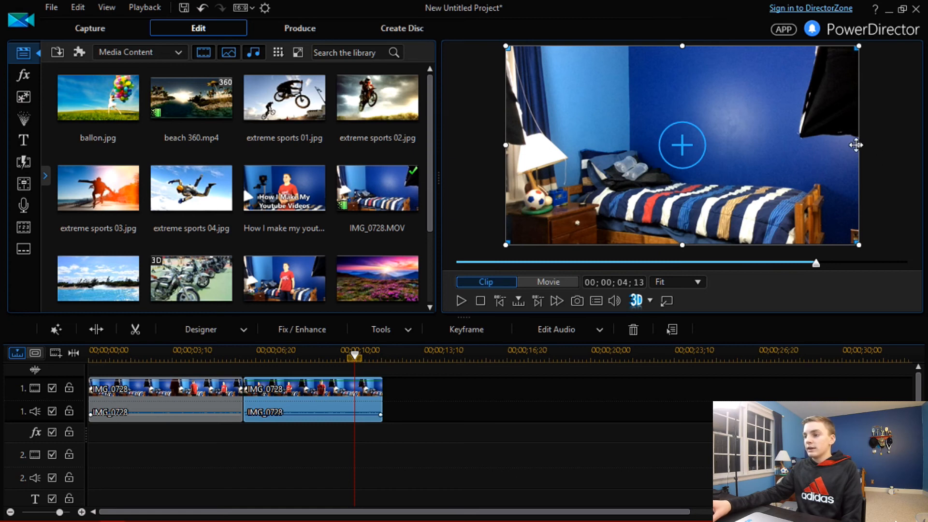
Step: Shrink the second clip in the preview to a small picture-in-picture in the top-left corner
left_click_drag(844, 146, 614, 106)
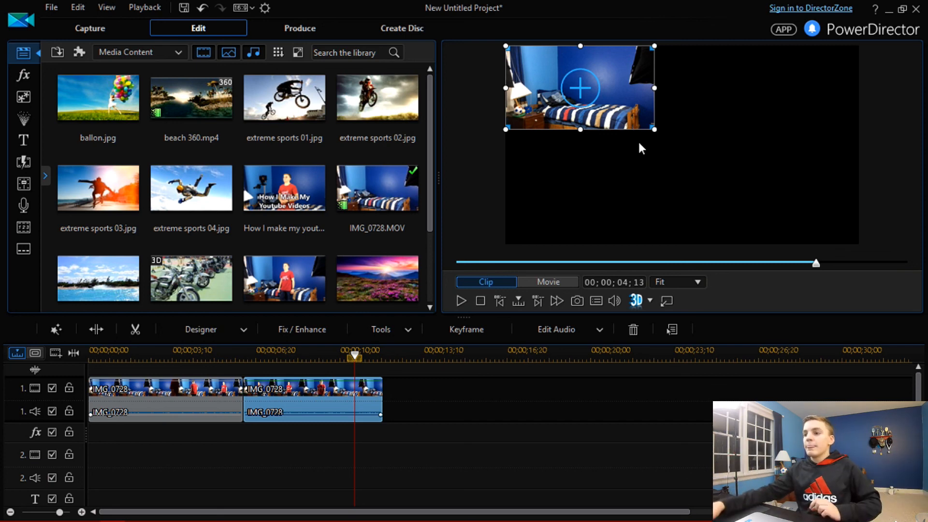
left_click_drag(654, 87, 592, 77)
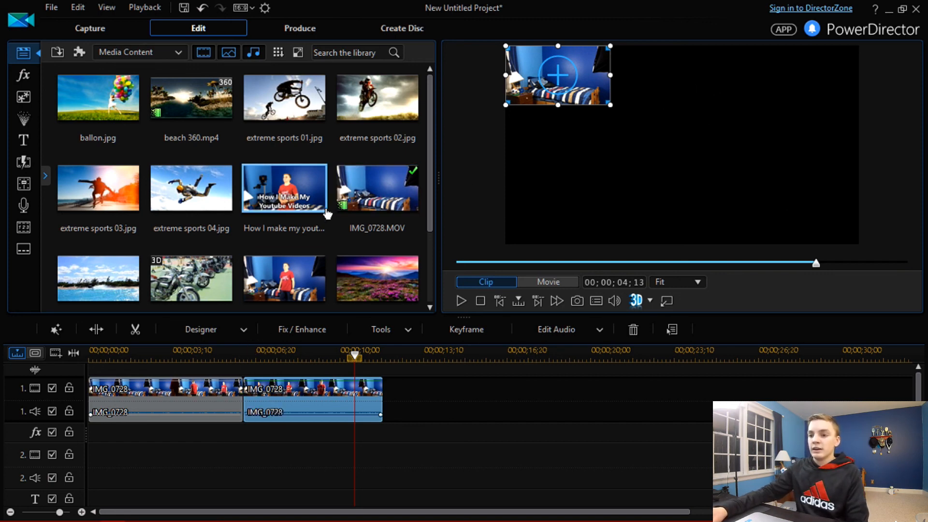
Step: Place IMG_0728.MOV on track 2 under the second clip, undo the last change, and select the small overlay in the preview
left_click_drag(356, 207, 240, 469)
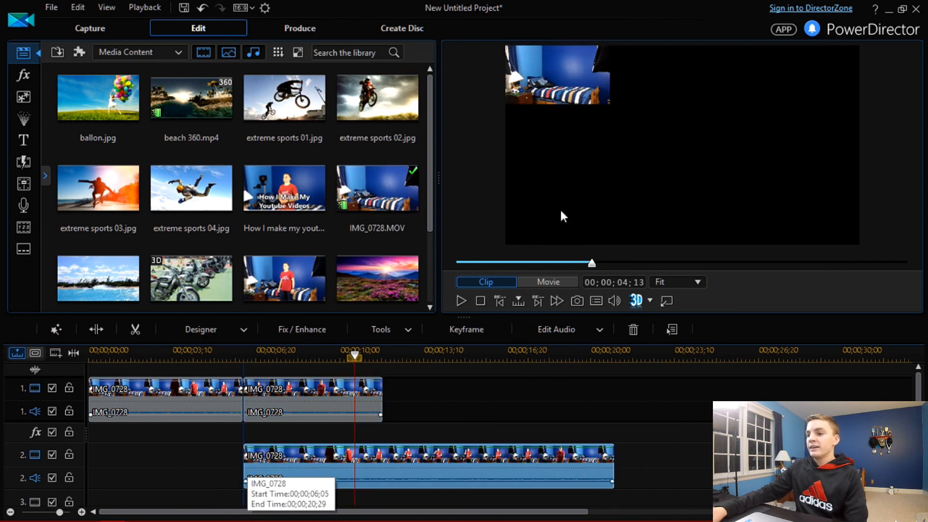
left_click(560, 207)
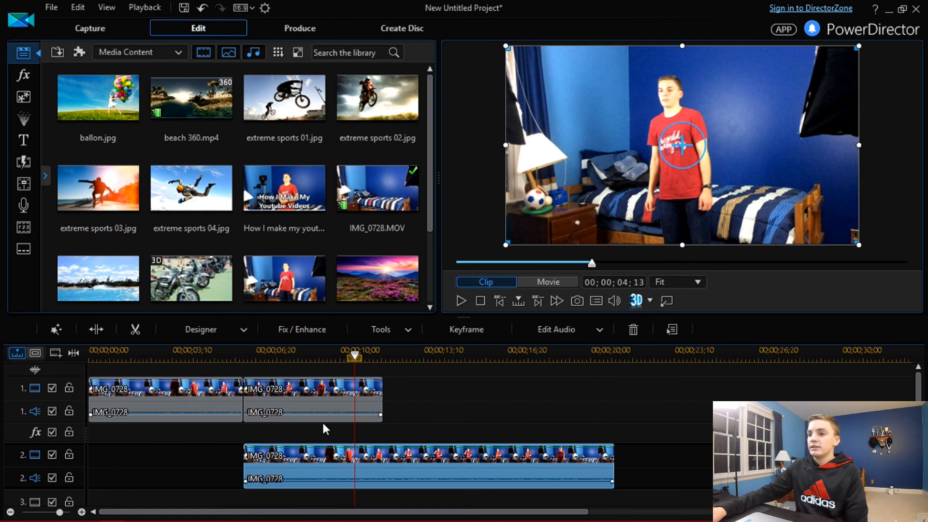
key("ctrl+z")
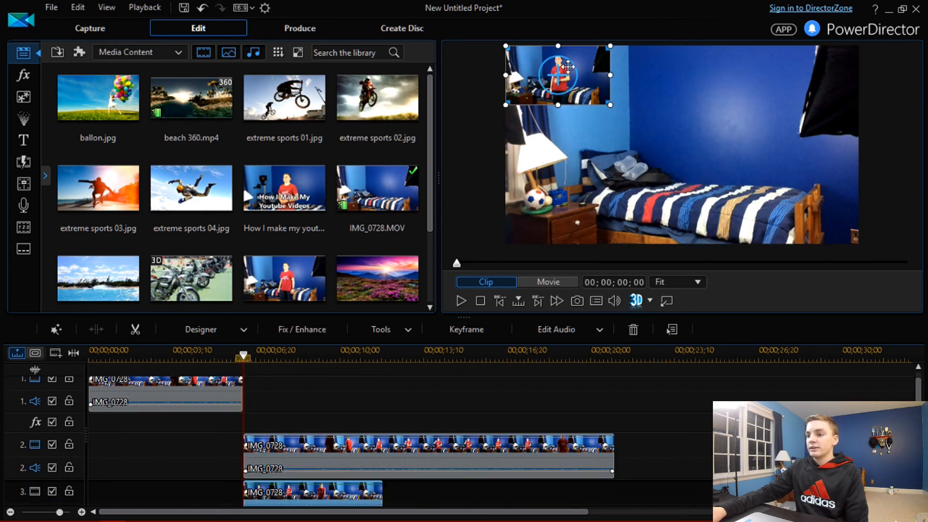
left_click(532, 121)
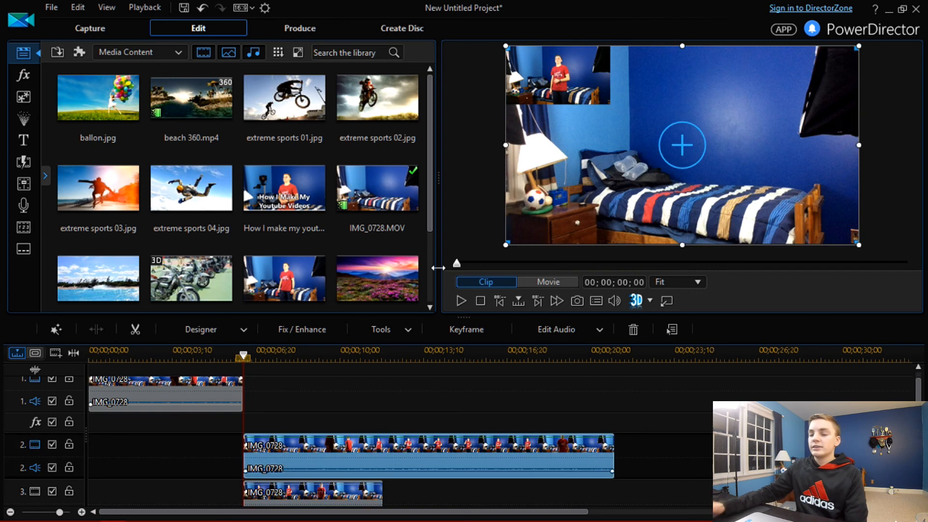